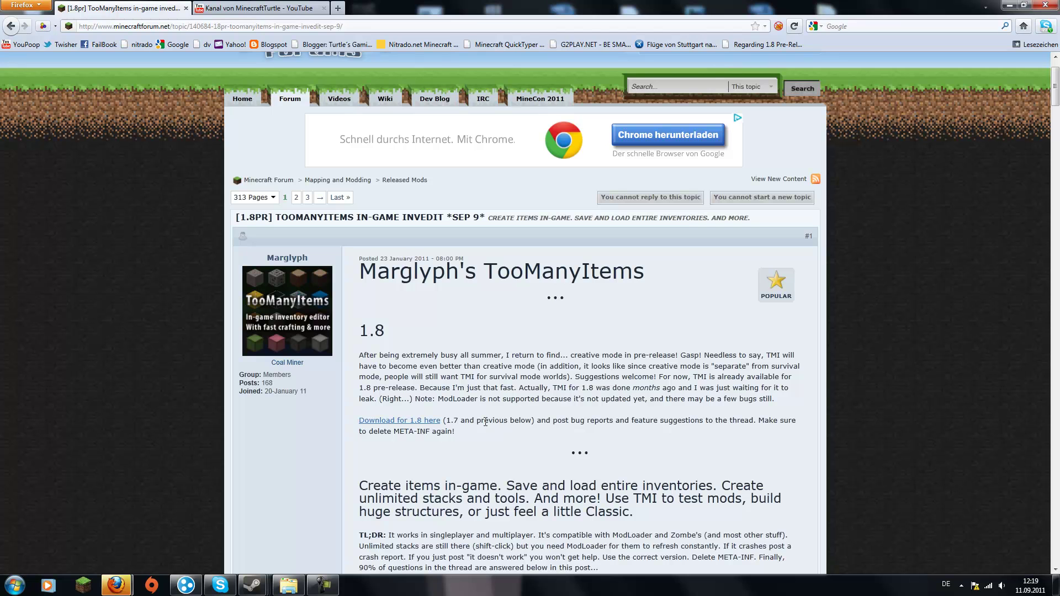
- Try the 1.8 download link in the TooManyItems forum post and return to the post
scroll(542, 390, "down", 11)
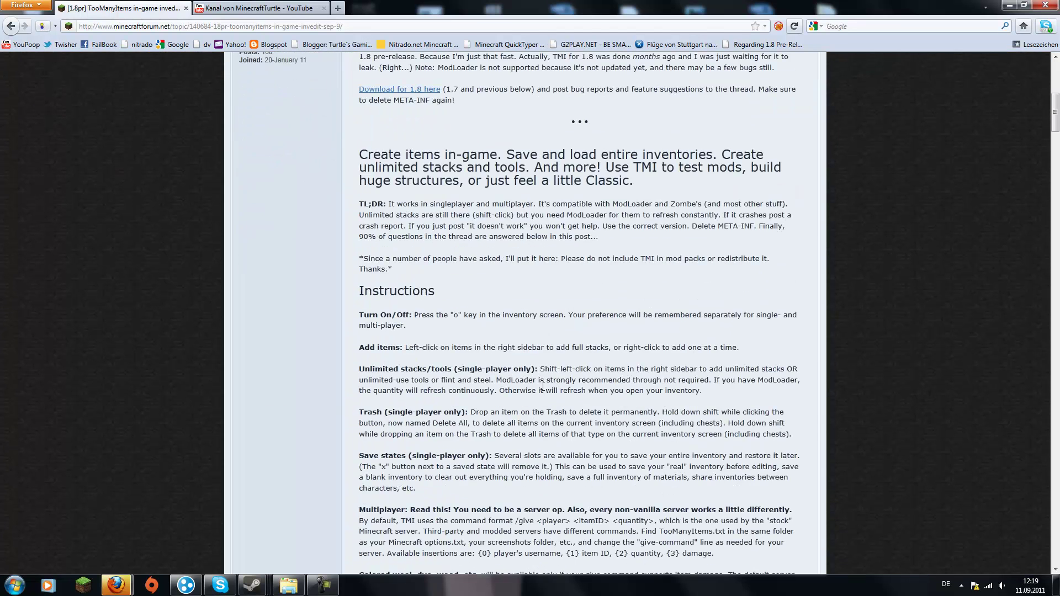
scroll(541, 390, "up", 9)
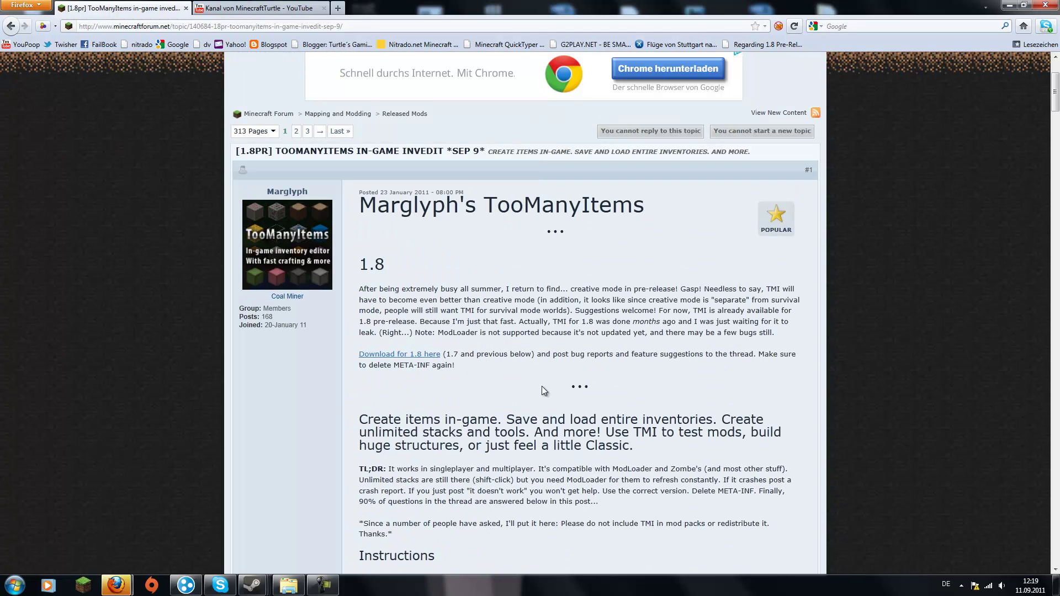
left_click(393, 359)
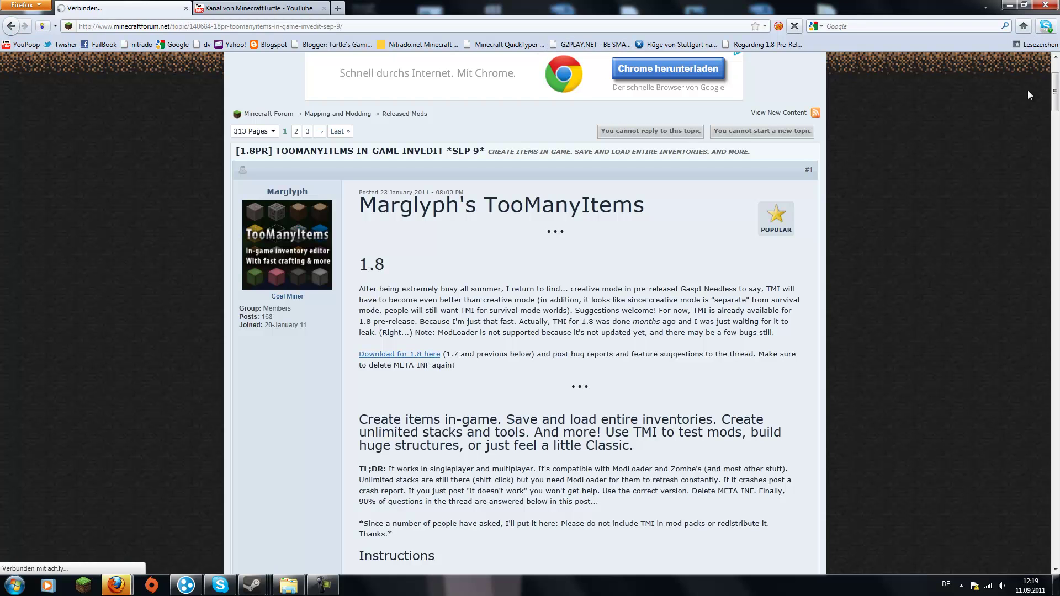
left_click(12, 28)
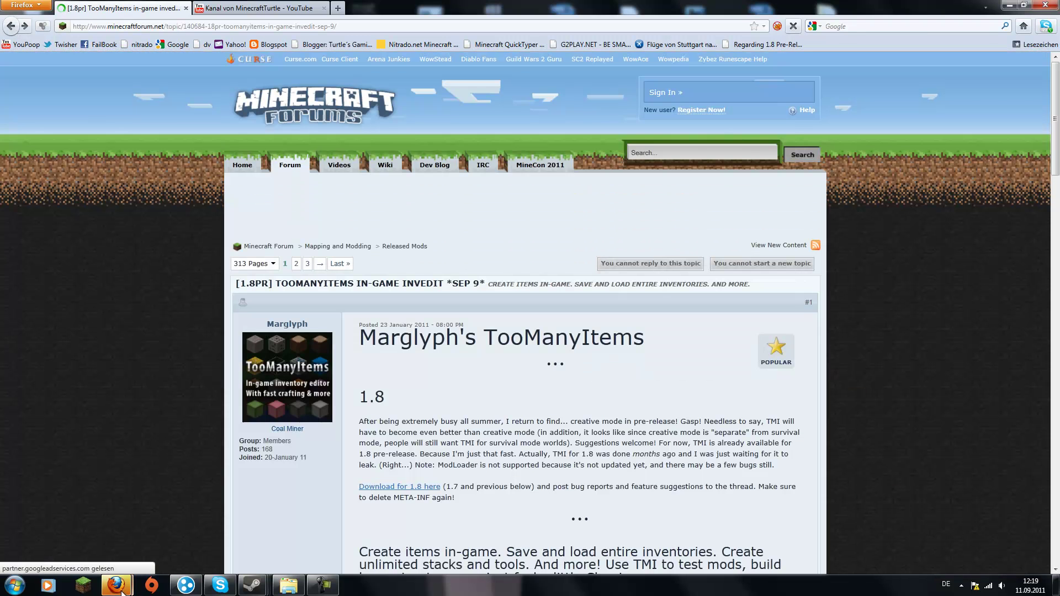
- Open the downloaded TooManyItems2011_09_09.zip from the browser's download list and dismiss the WinRAR licence reminder
mouse_move(121, 589)
left_click(188, 530)
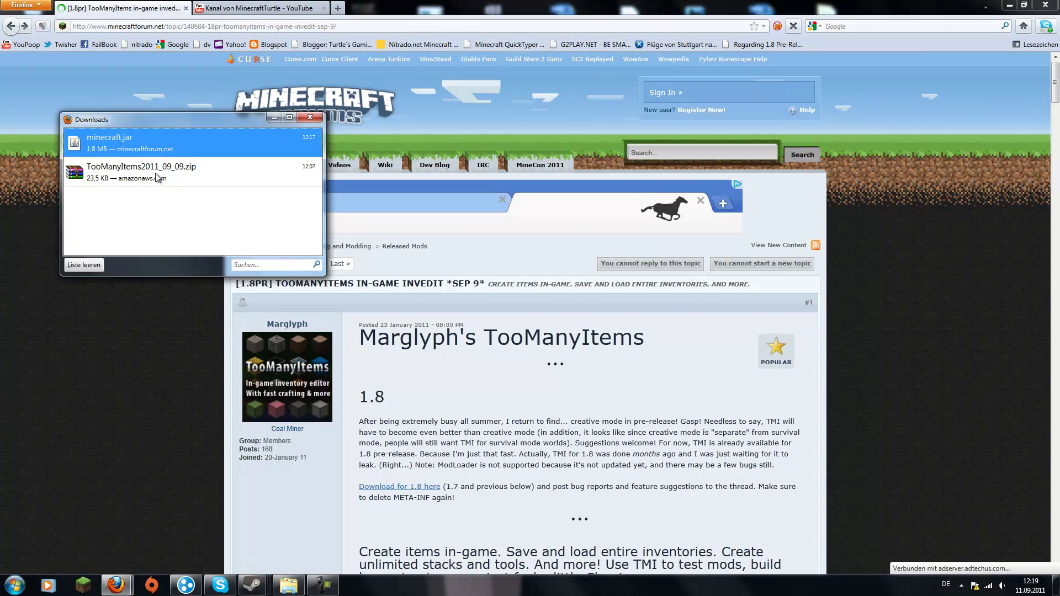
left_click(157, 175)
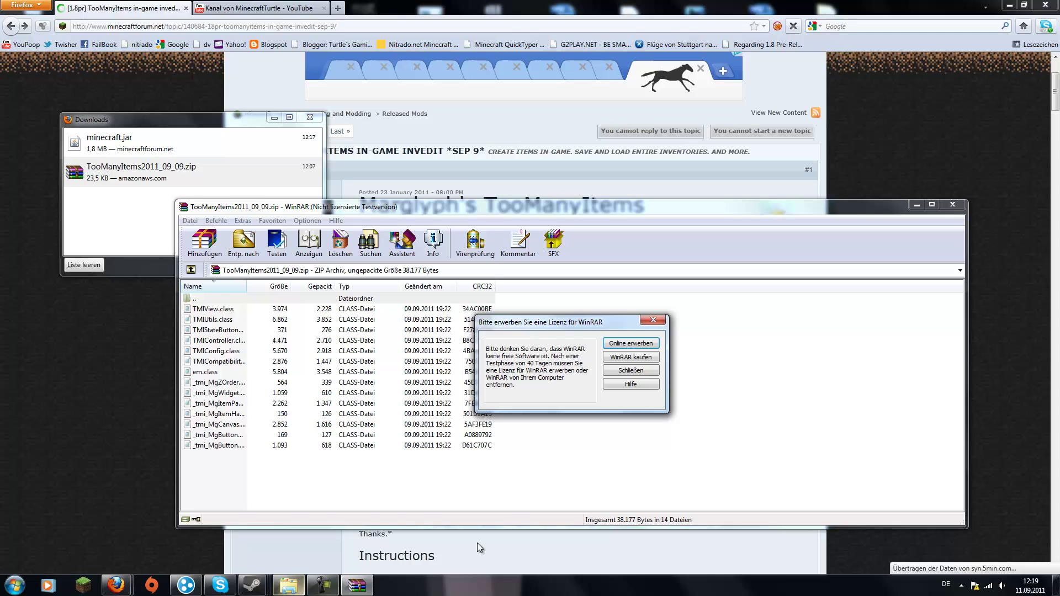
left_click(640, 371)
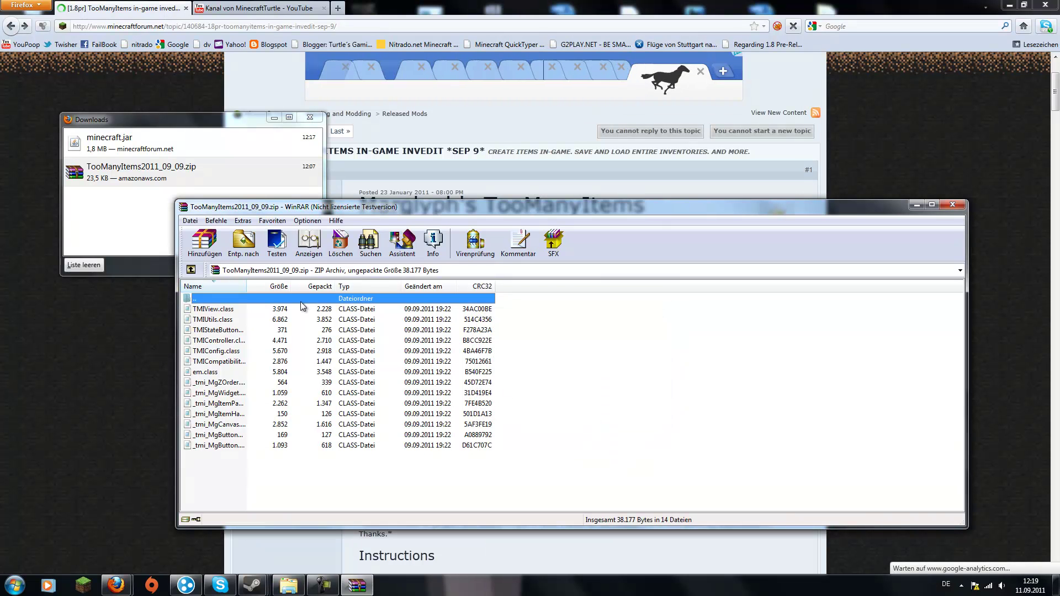
mouse_move(230, 503)
left_mouse_down()
mouse_move(234, 314)
mouse_move(236, 485)
left_mouse_up()
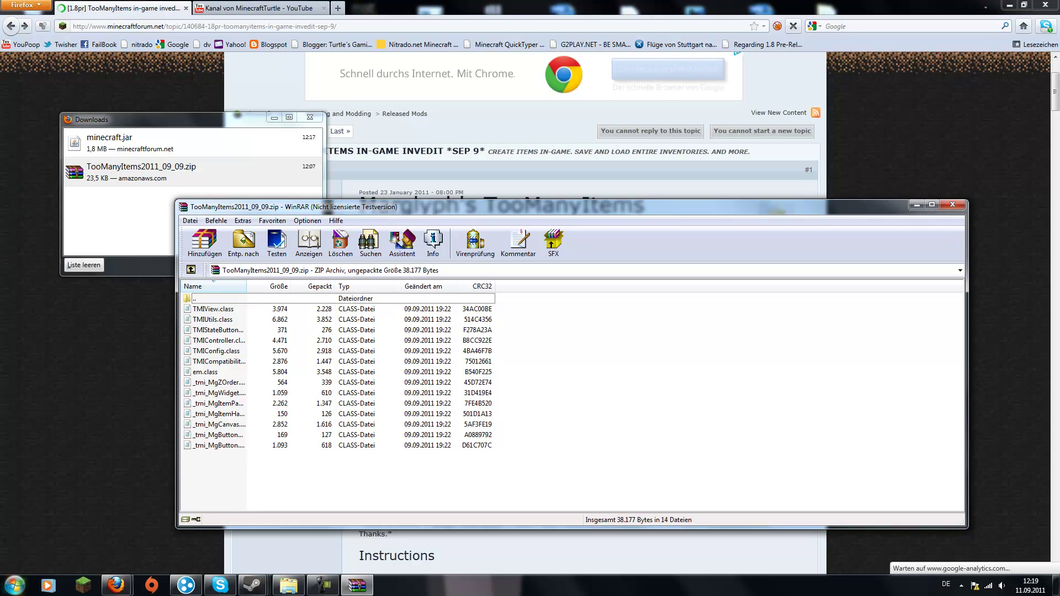
- Open the %appdata% Roaming folder through the Windows search and go to the .minecraft\bin folder
left_click(13, 588)
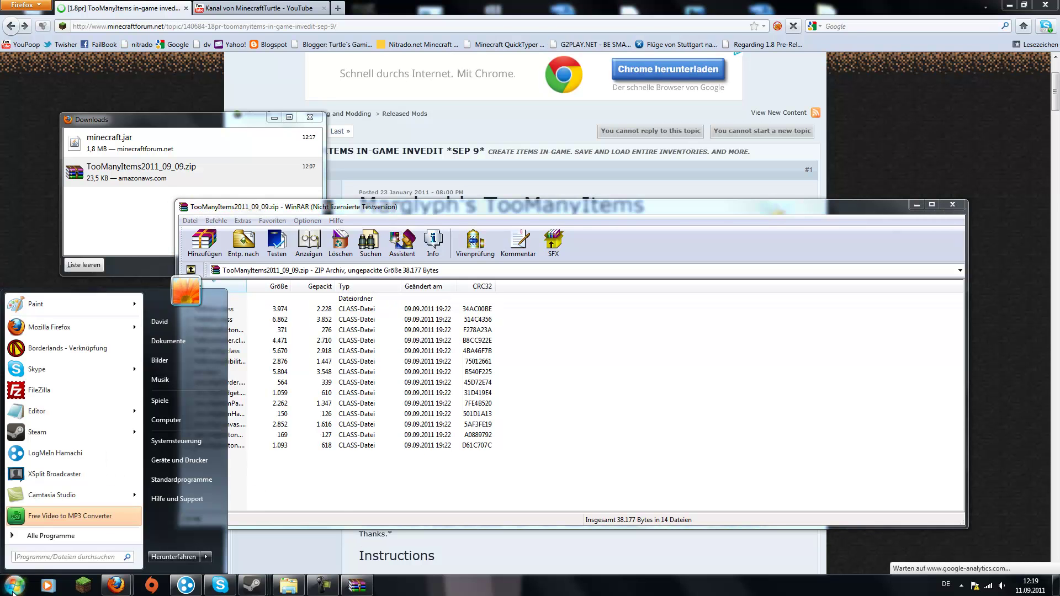
left_click(44, 557)
type("%")
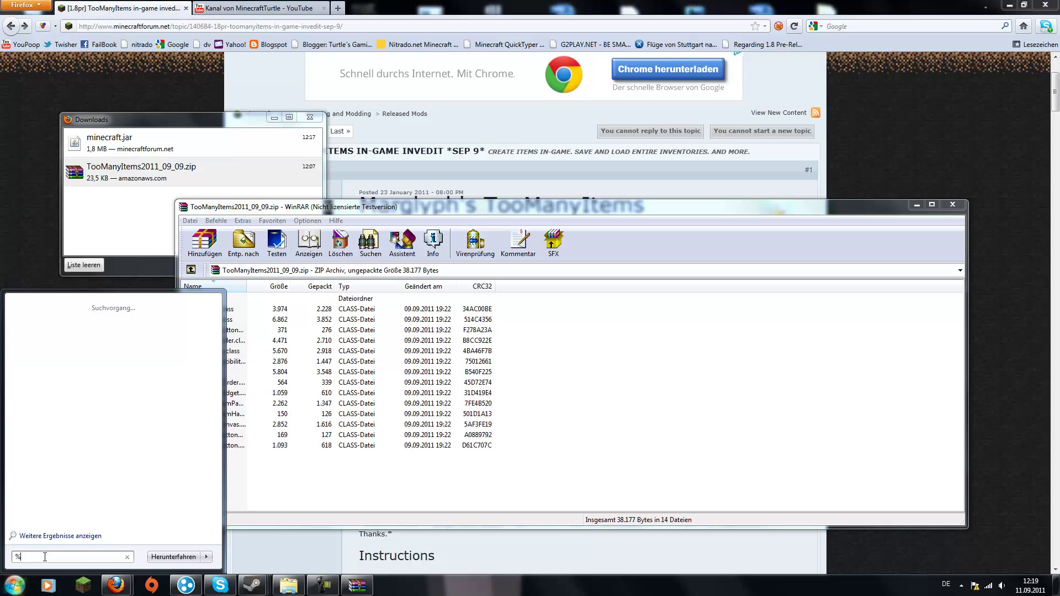
type("appdata")
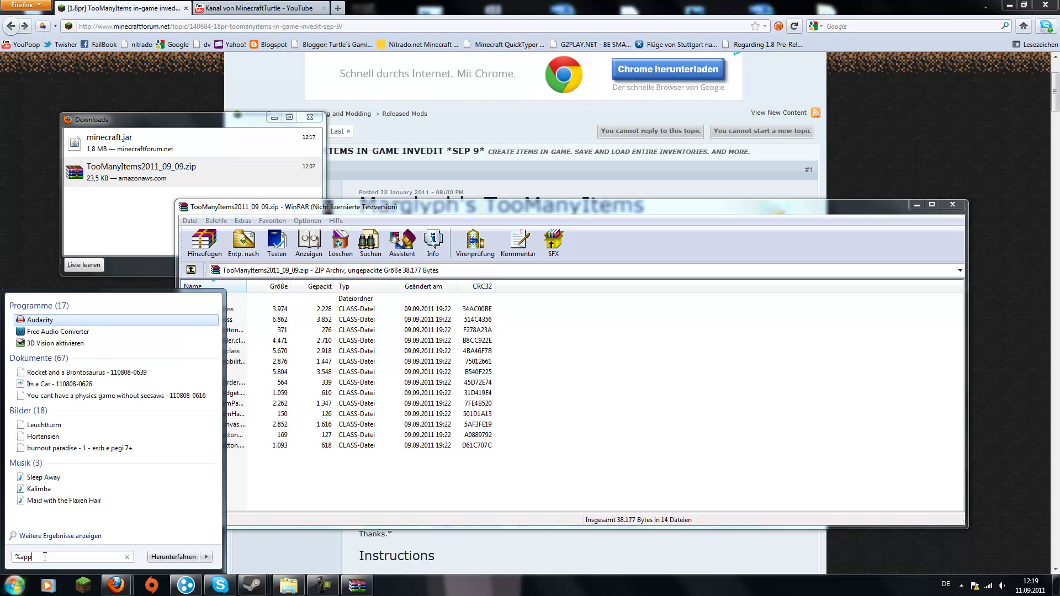
type("%")
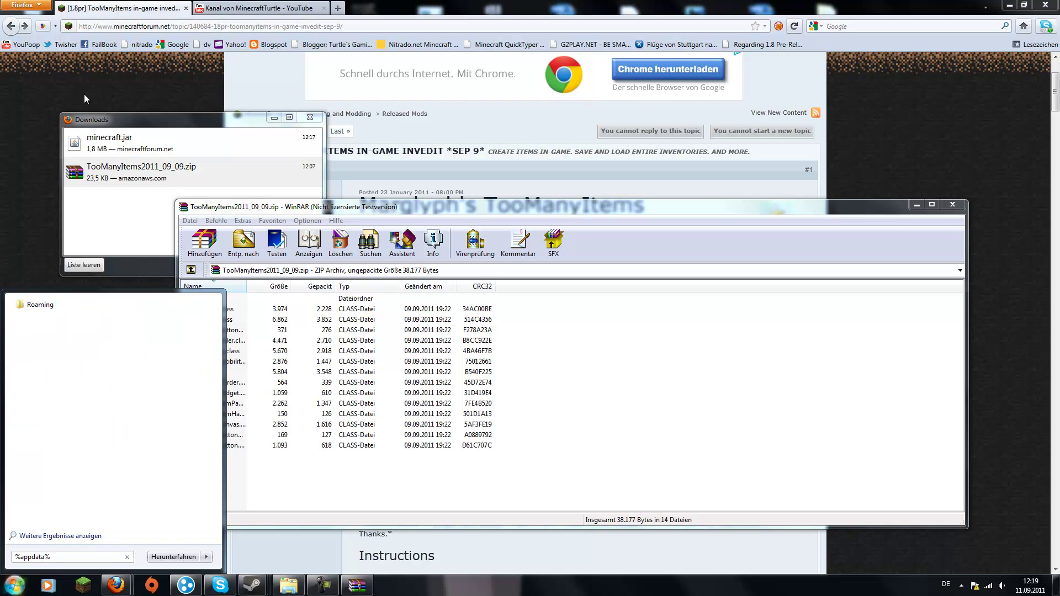
left_click(29, 308)
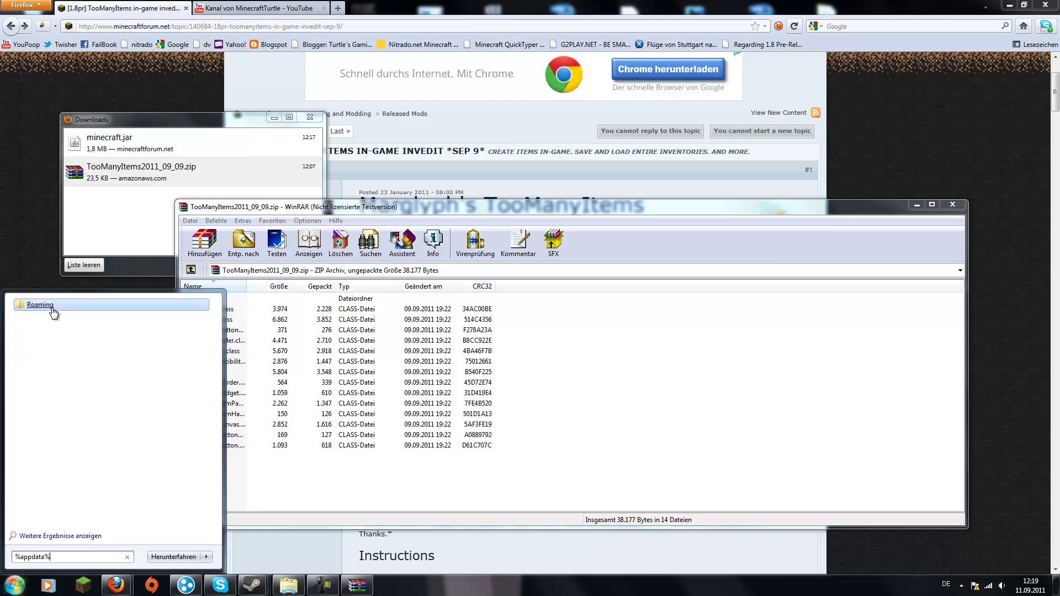
left_click(51, 308)
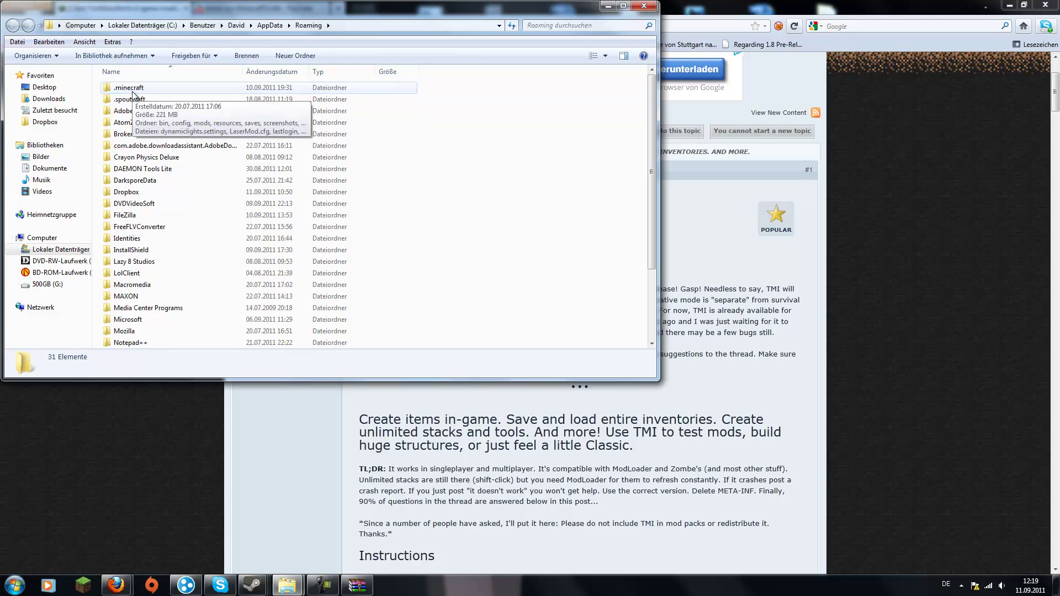
double_click(133, 89)
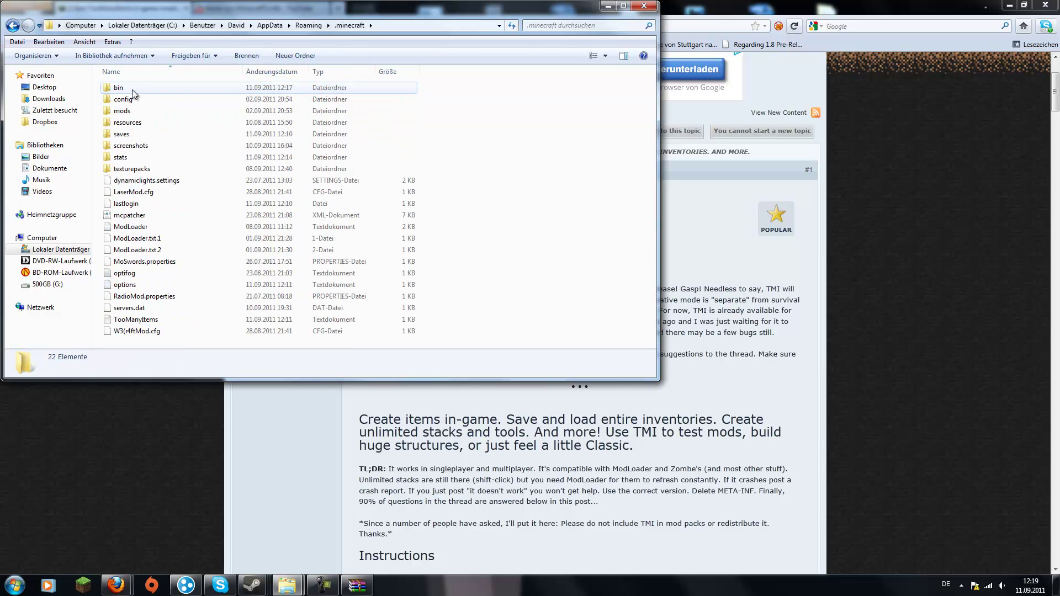
double_click(125, 88)
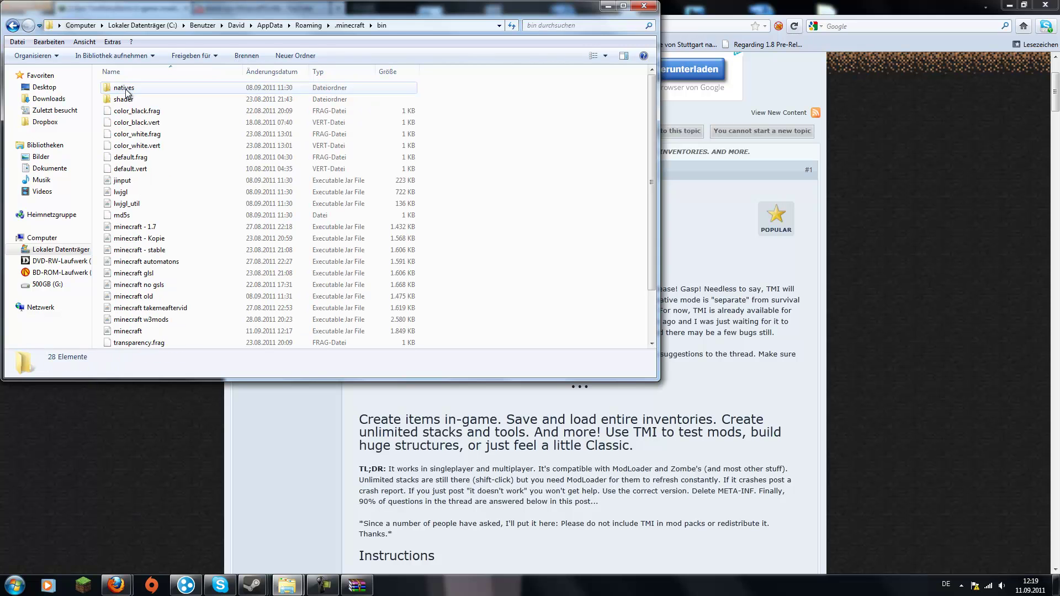
- Open the minecraft jar file from the bin folder with WinRAR archiver and dismiss the licence reminder
scroll(131, 274, "down", 2)
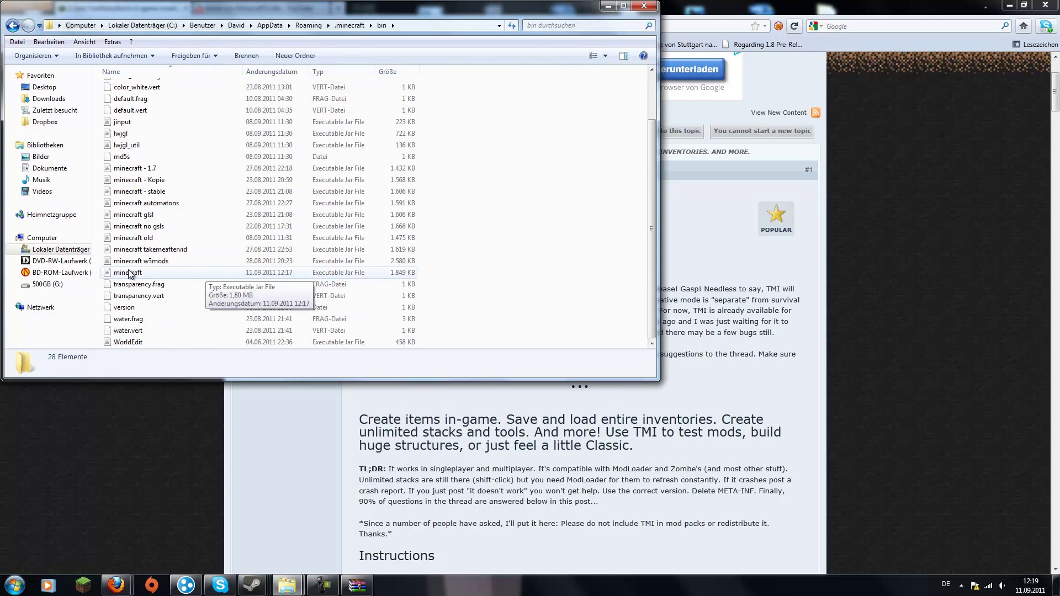
right_click(127, 275)
mouse_move(201, 300)
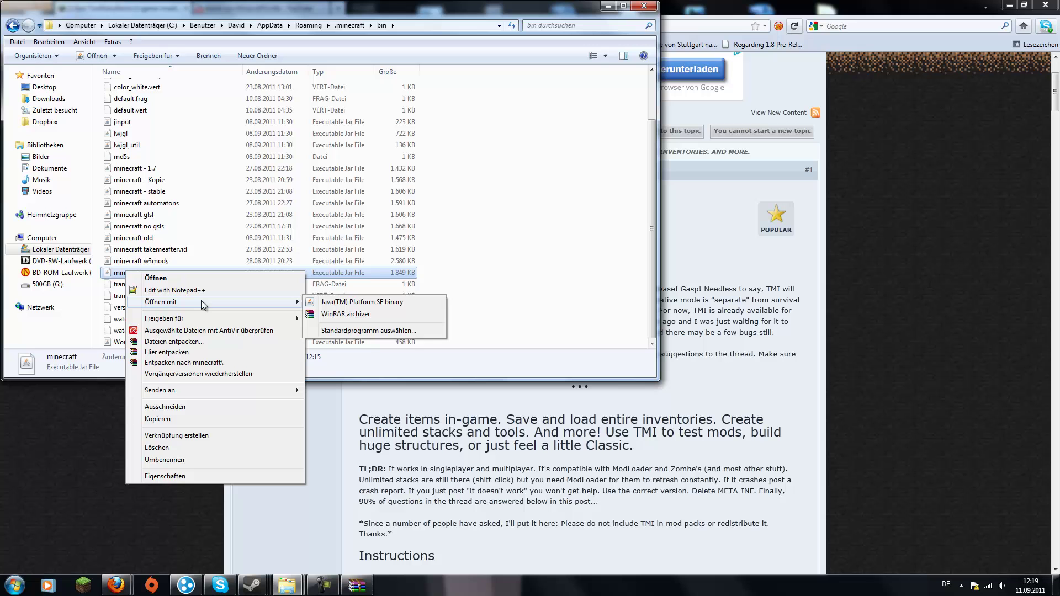
left_click(346, 314)
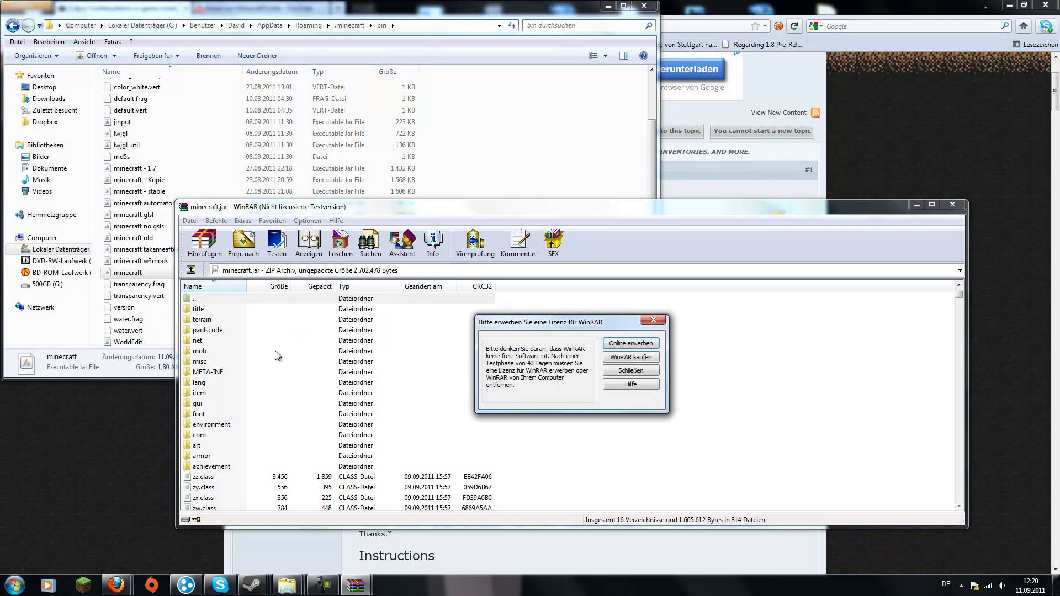
left_click(640, 370)
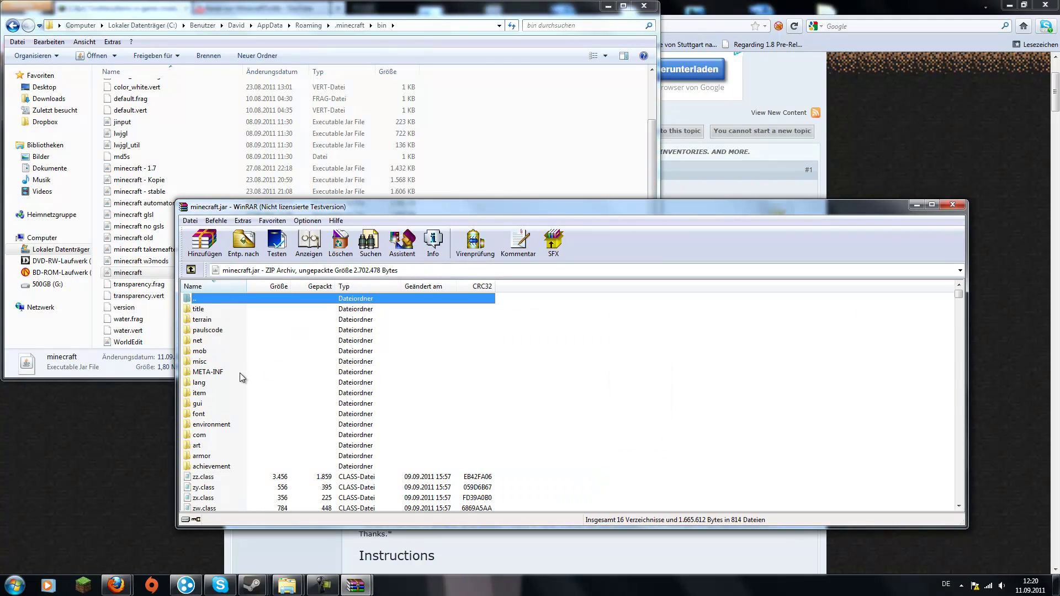
- Delete the META-INF folder from minecraft.jar
left_click(215, 372)
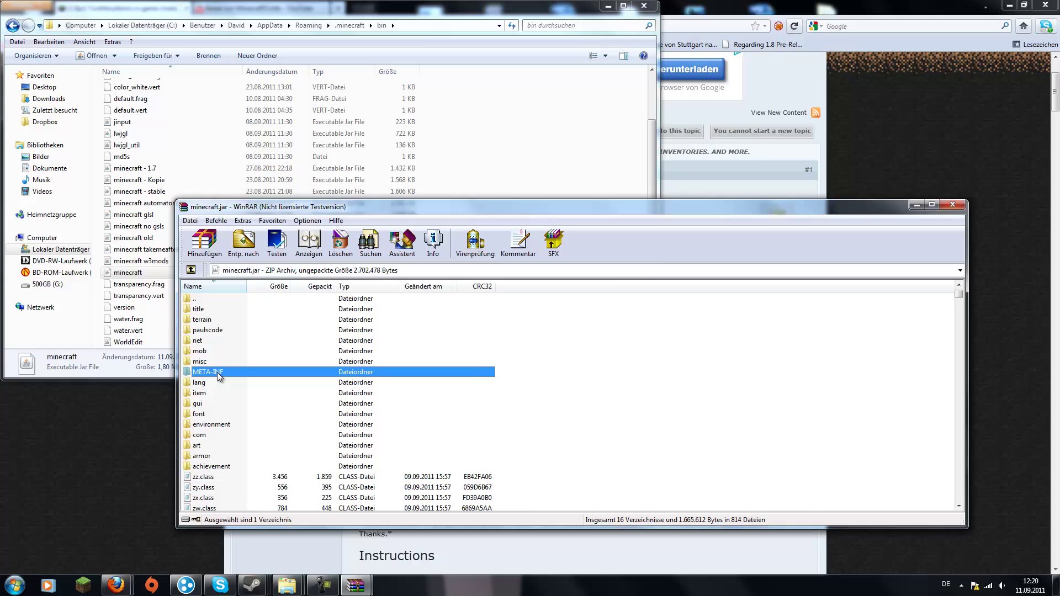
key("Delete")
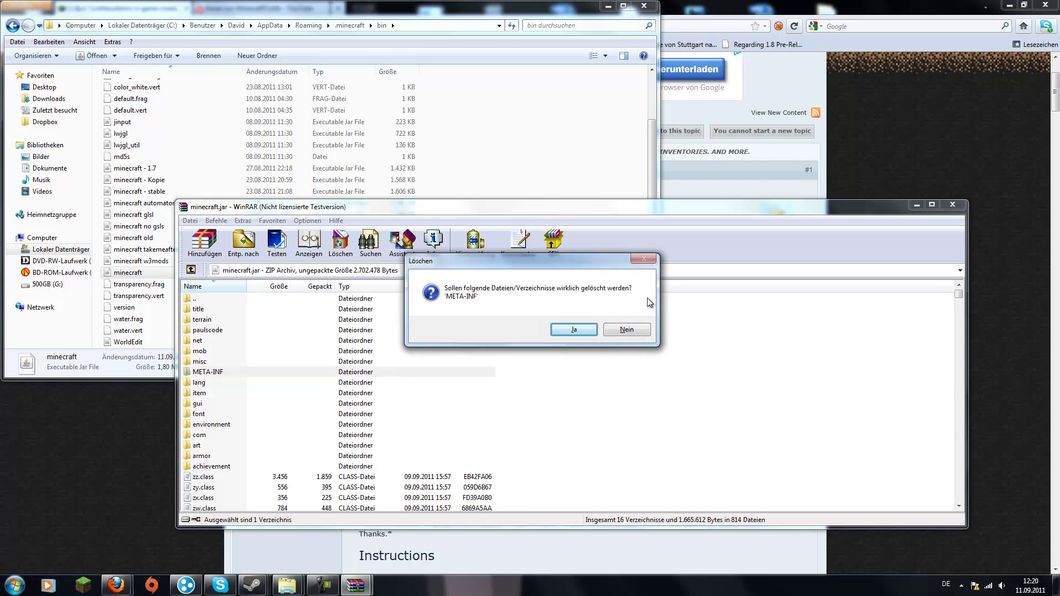
key("Return")
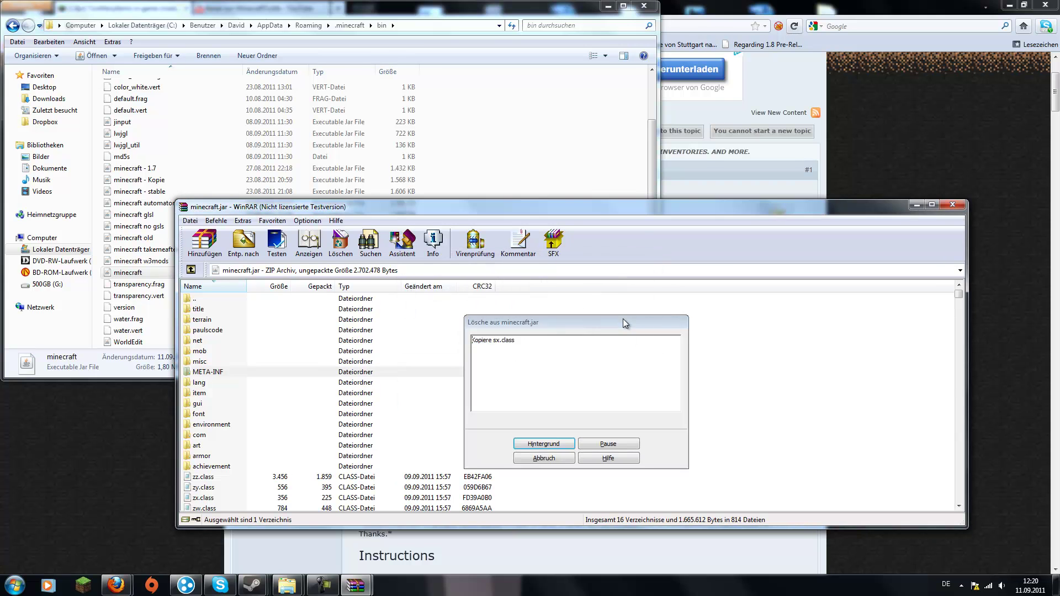
left_click(711, 426)
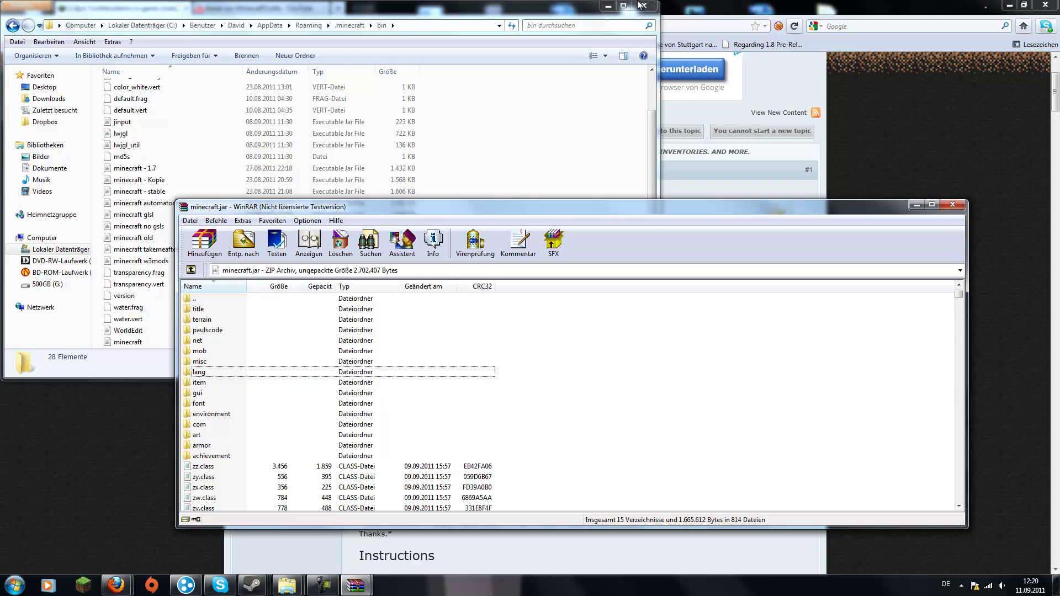
- Add all files from TooManyItems2011_09_09.zip to minecraft.jar, keeping the default archive settings
left_click(607, 7)
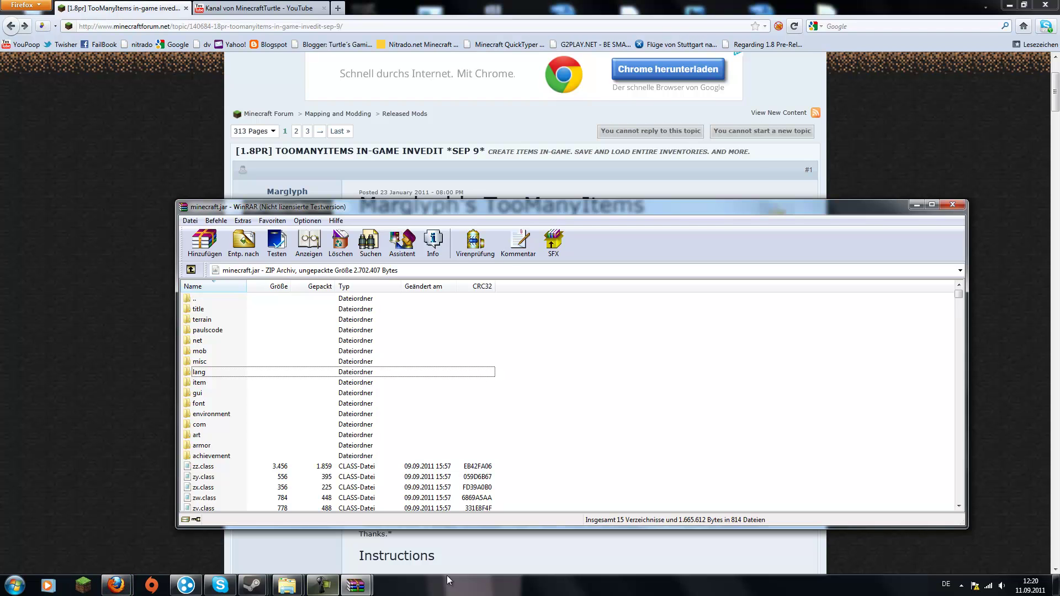
left_click(355, 585)
left_click(332, 544)
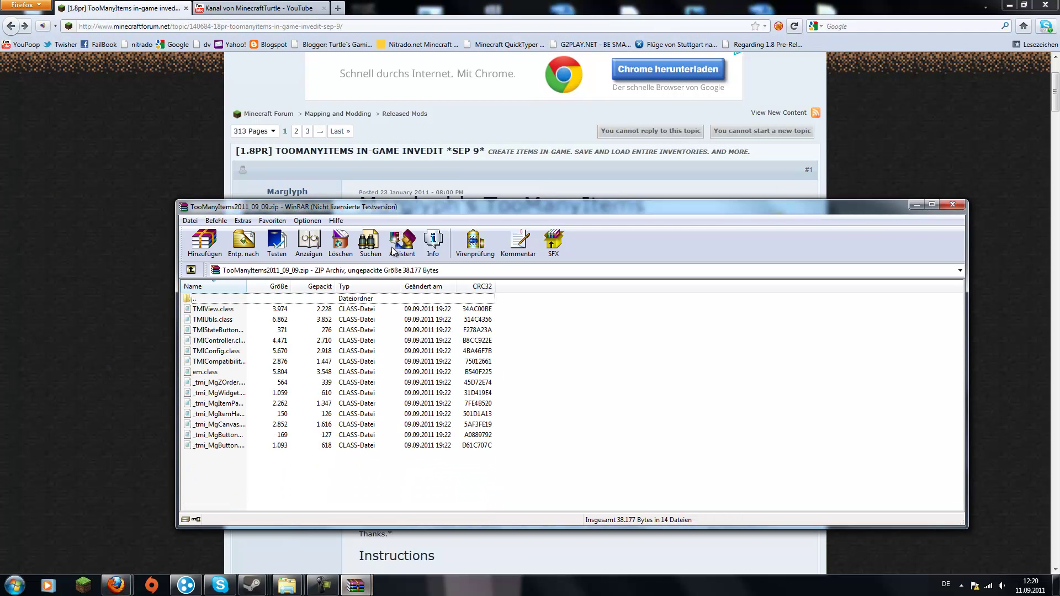
left_click_drag(493, 209, 926, 219)
left_click_drag(734, 483, 654, 327)
left_click_drag(652, 331, 576, 459)
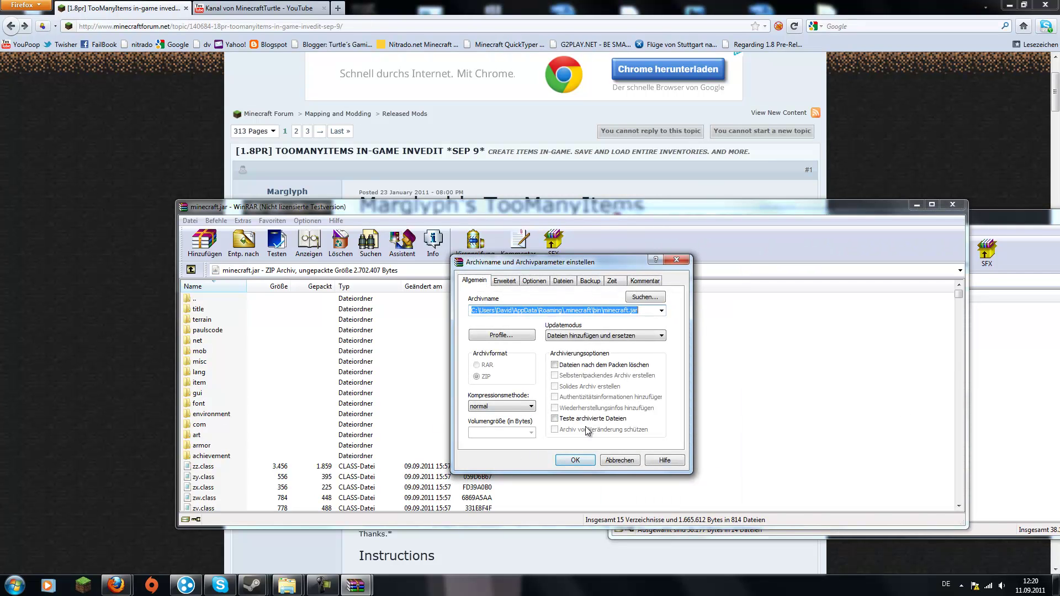
left_click(576, 460)
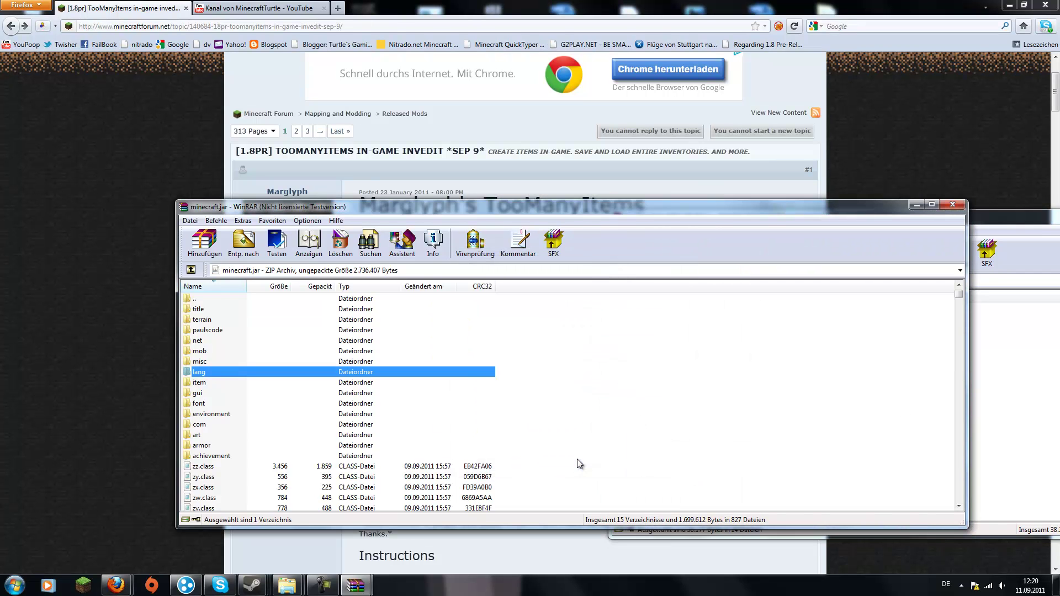
- Look through the file list of minecraft.jar for the added TMI class files
scroll(556, 437, "down", 20)
left_click(249, 383)
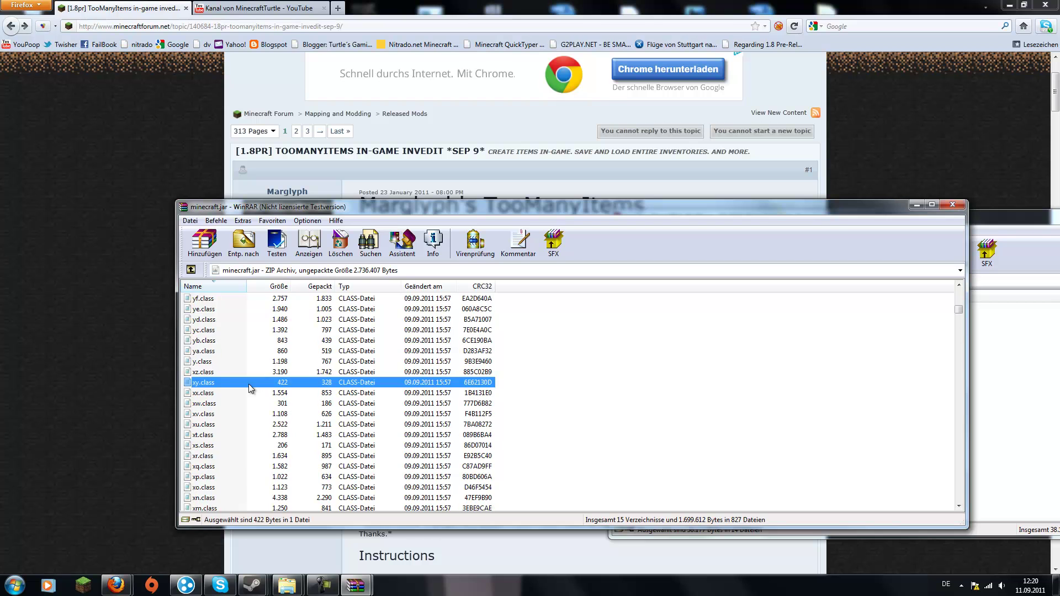
key("t")
left_click(229, 437)
scroll(957, 365, "down", 2)
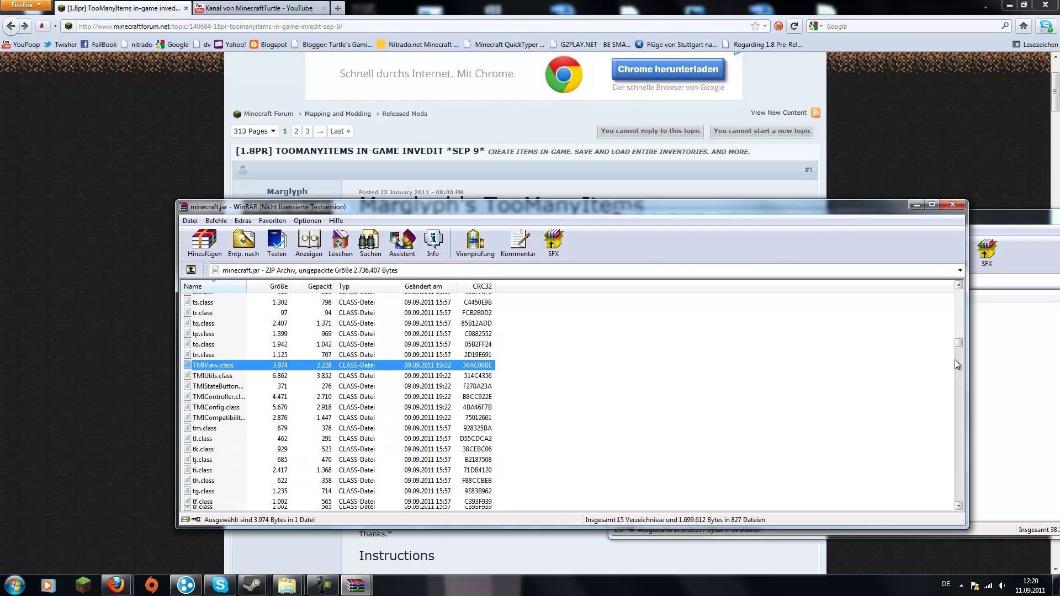
scroll(955, 360, "down", 3)
- Close the minecraft.jar and TooManyItems archive windows and start the Minecraft Launcher
left_click(1002, 360)
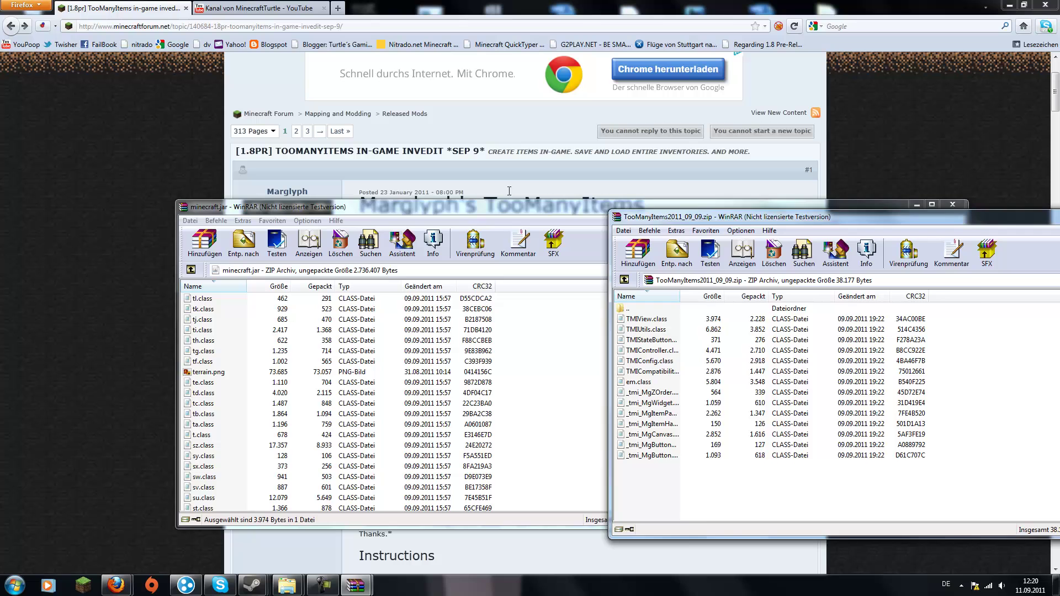
left_click(472, 209)
left_click(952, 204)
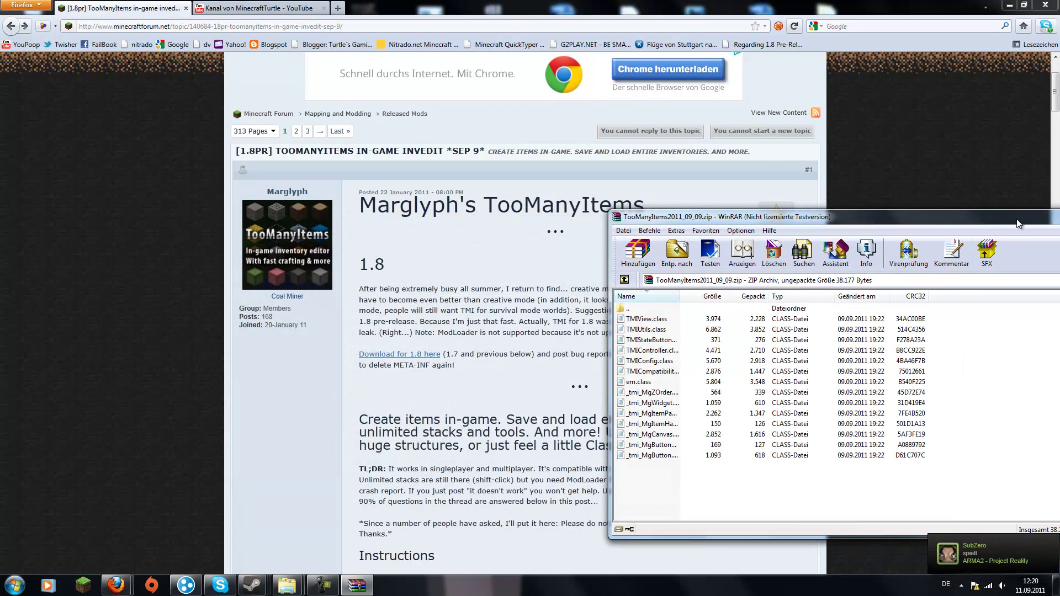
left_click_drag(1008, 219, 724, 221)
left_click_drag(1048, 210, 858, 226)
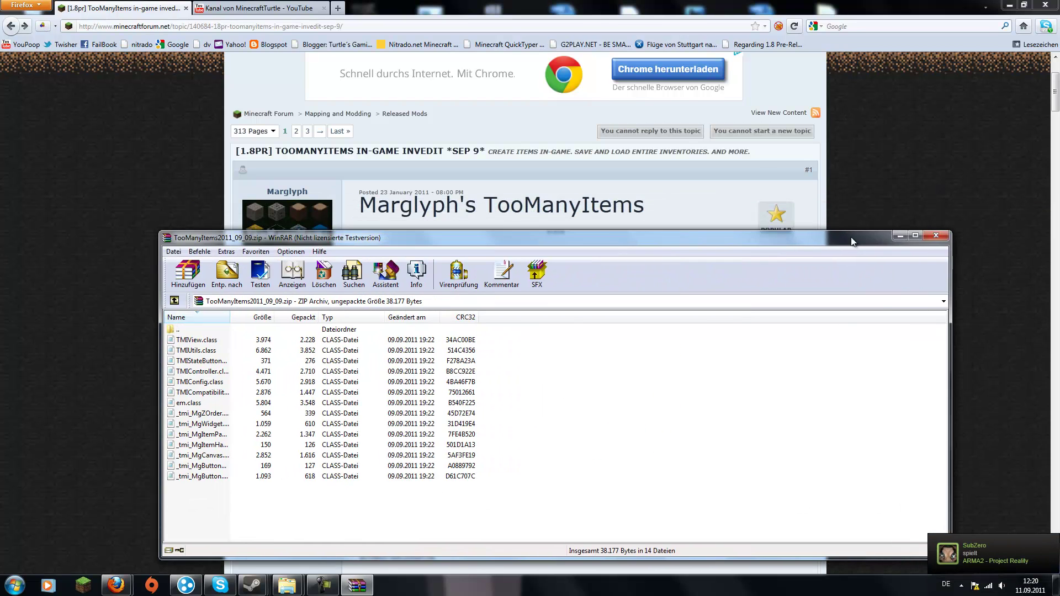
left_click(940, 234)
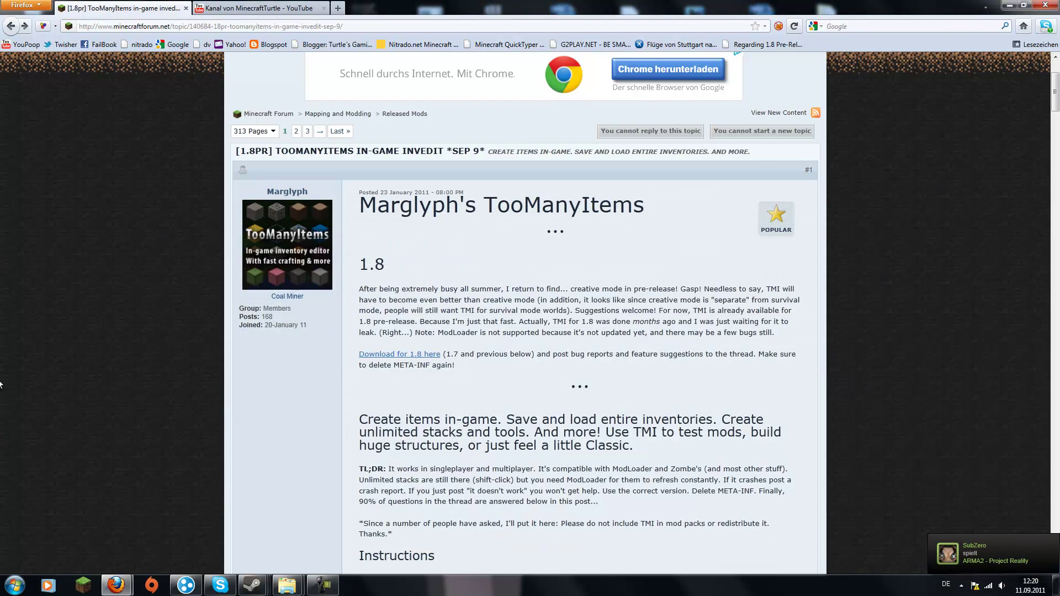
left_click(81, 590)
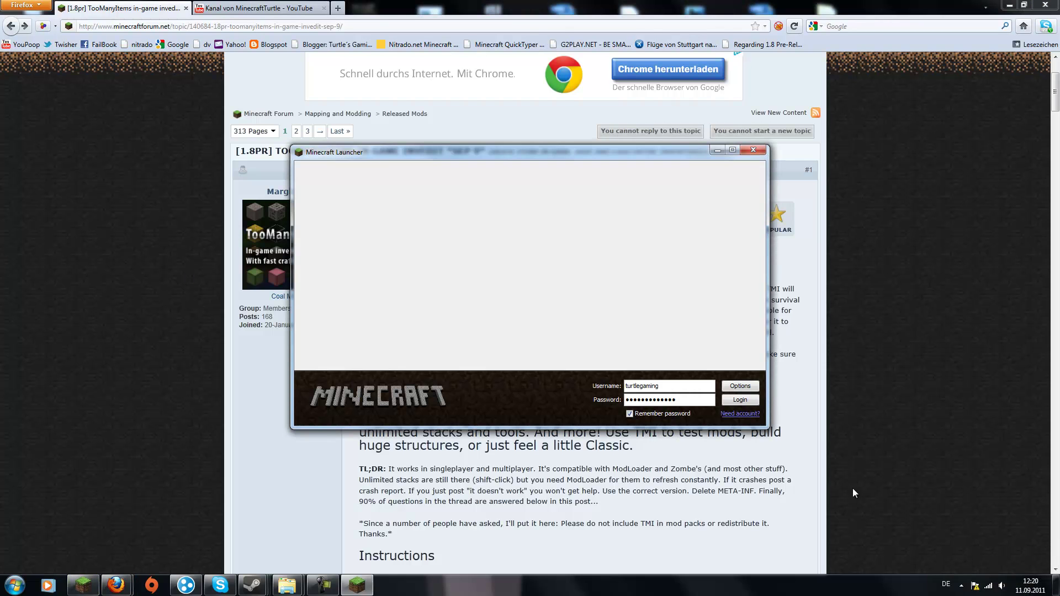
- Log in to Minecraft with the remembered account and open the singleplayer world selection
left_click(749, 401)
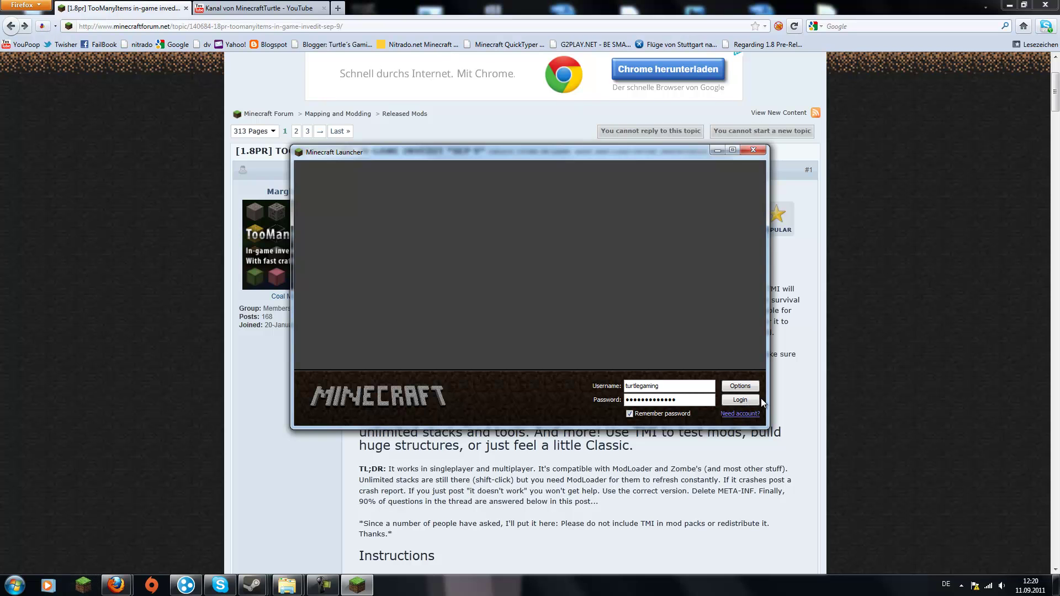
left_click(739, 399)
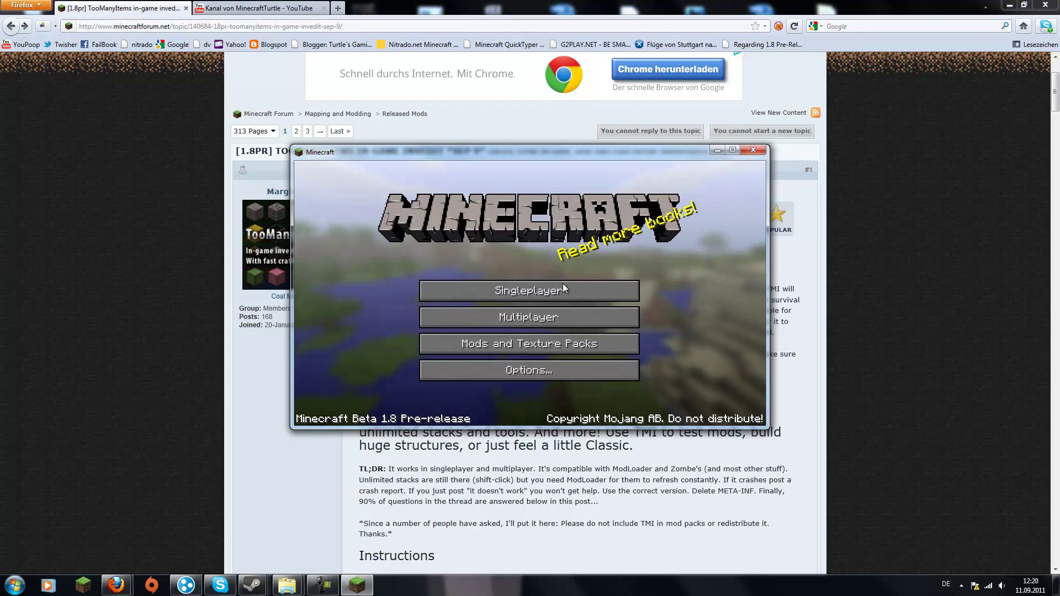
left_click(508, 299)
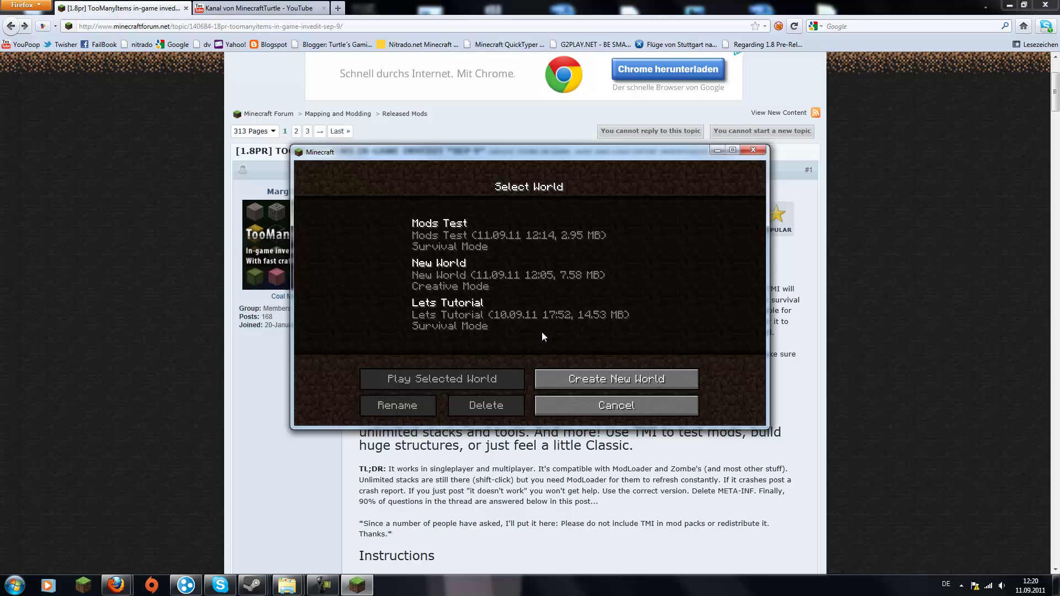
- Create a new survival world named New World with the seed gimmeabreak and structure generation on
left_click(616, 378)
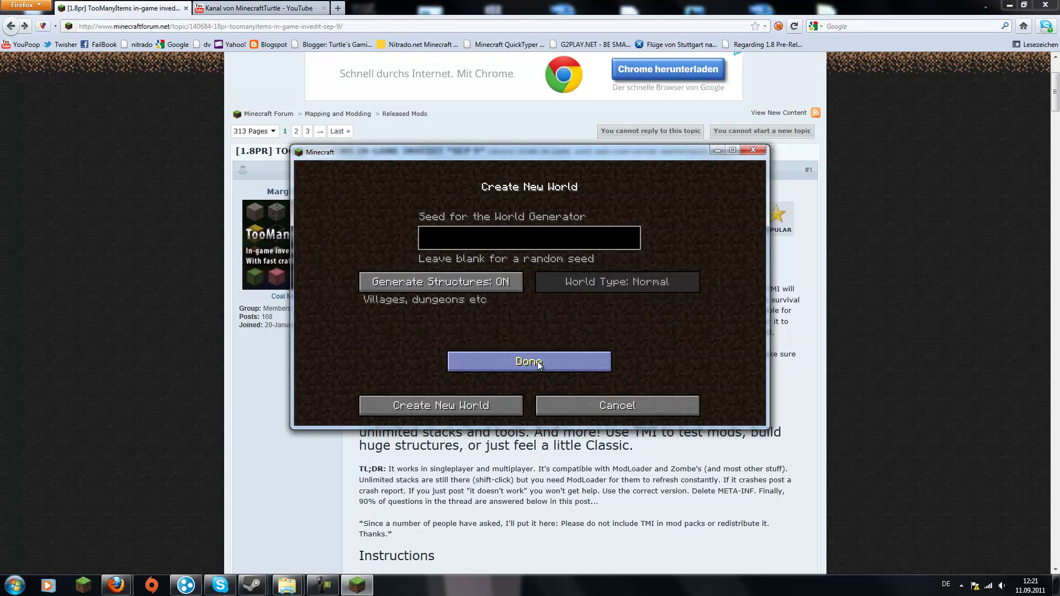
left_click(529, 361)
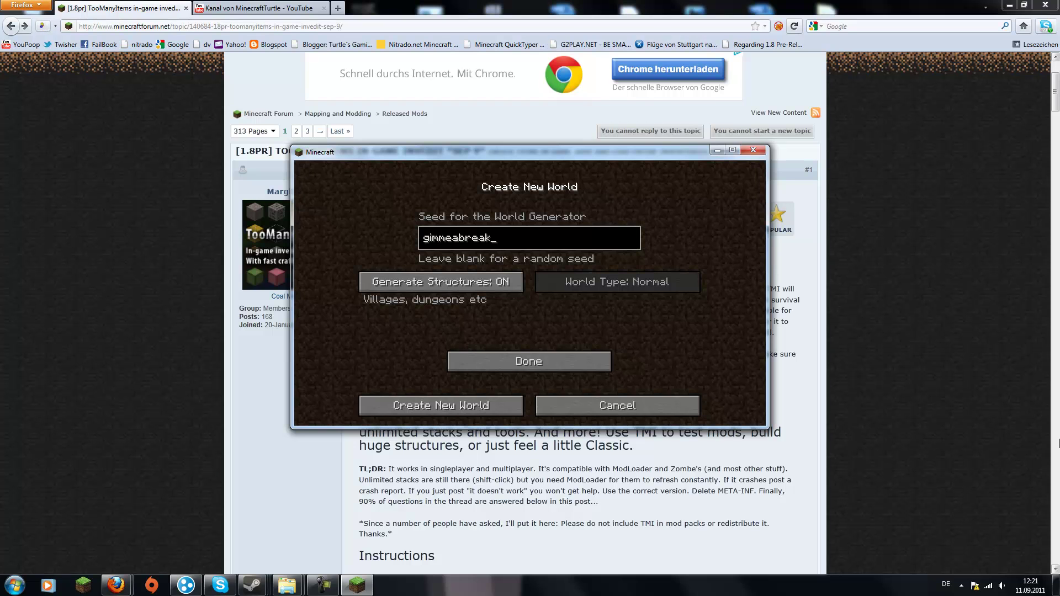
left_click(561, 363)
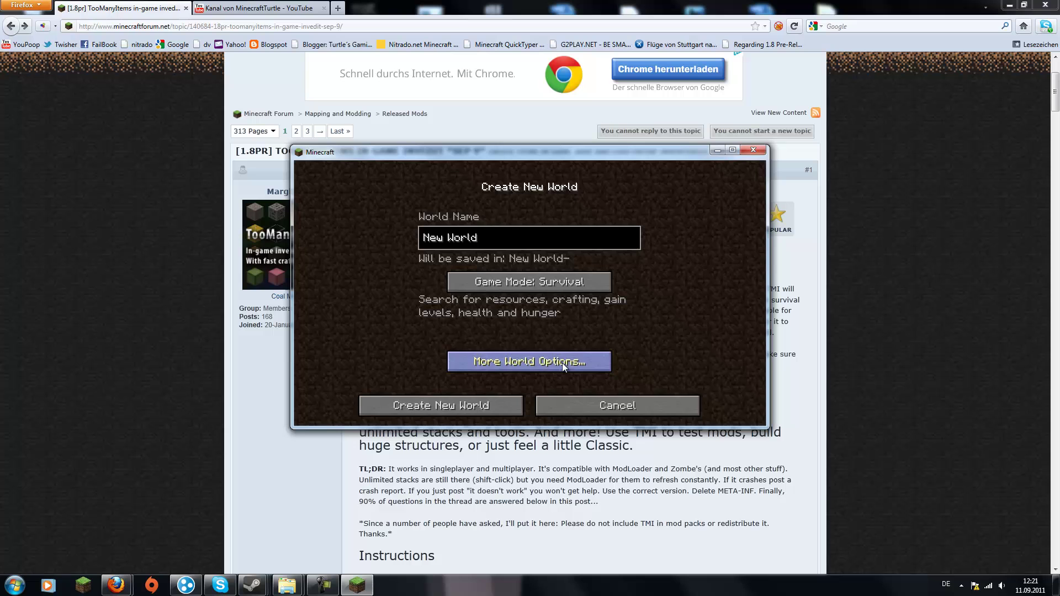
left_click(481, 407)
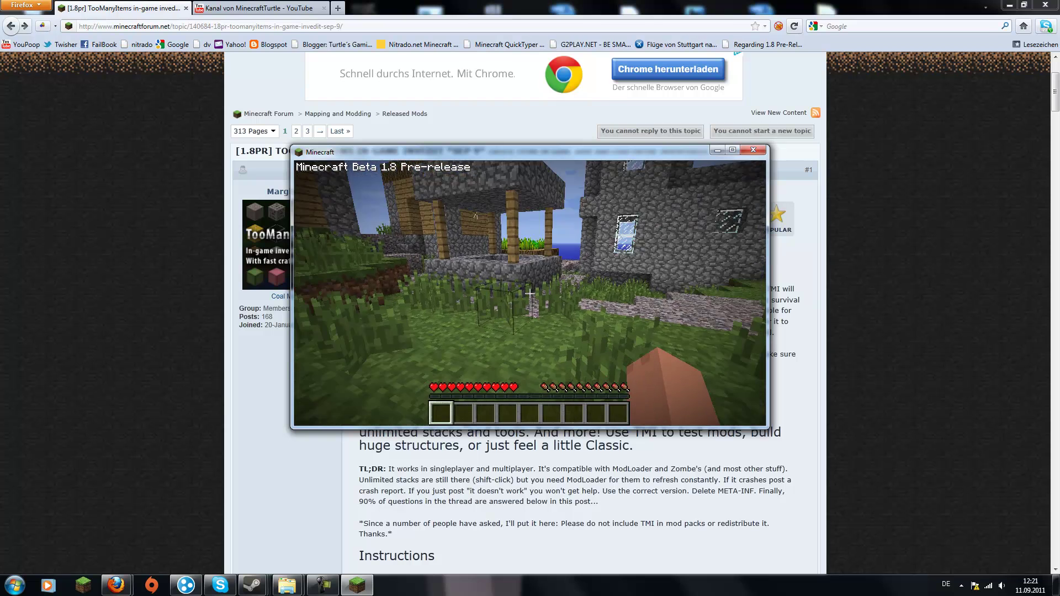
- Open the inventory and toggle the TooManyItems overlay off and back on
key("e")
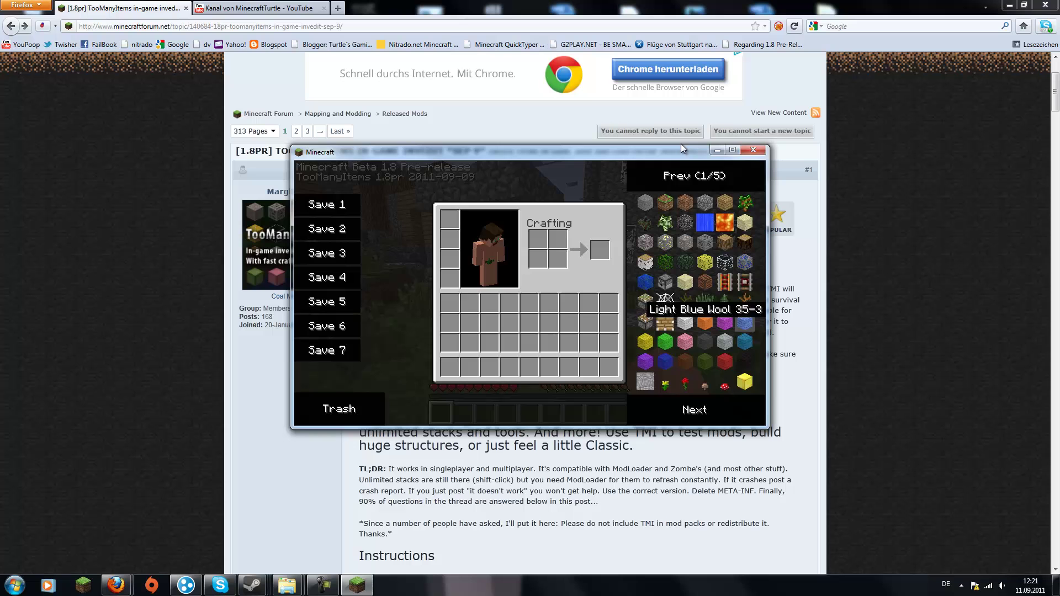
key("o")
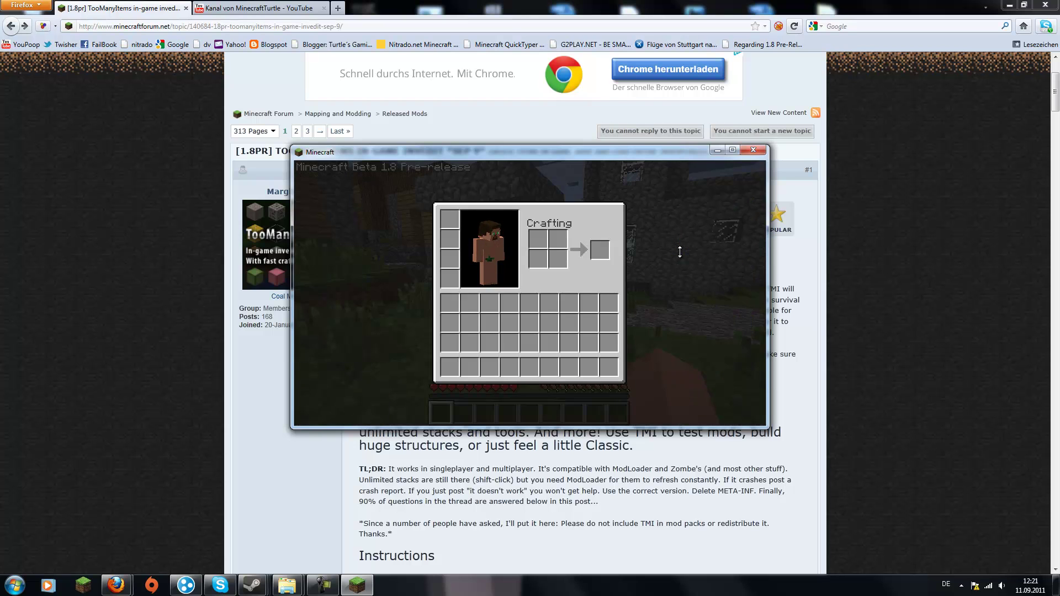
key("o")
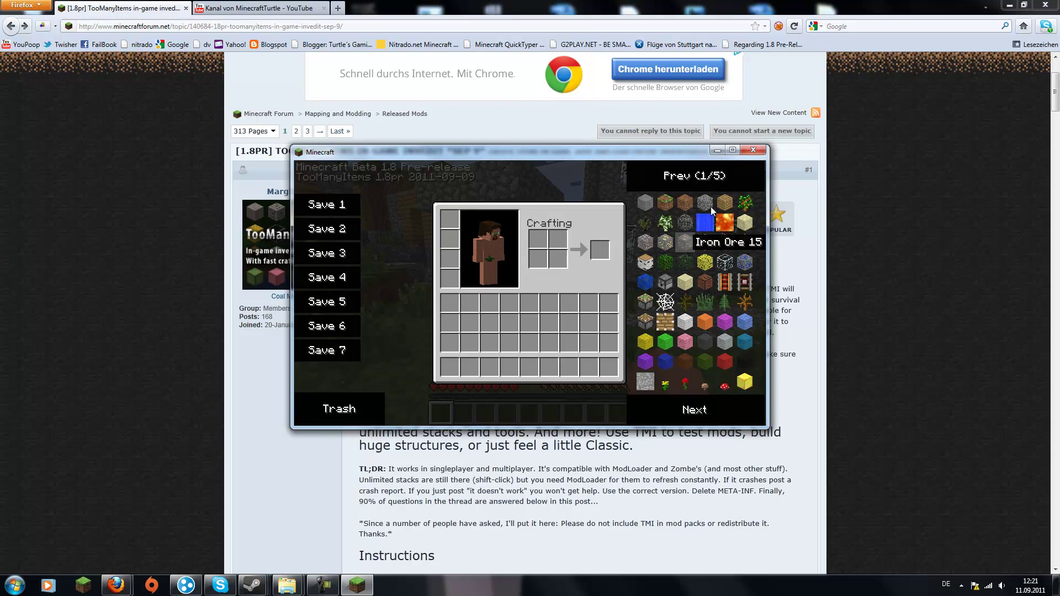
- Add a stack of Unnamed 97 blocks and a diamond pickaxe from the TooManyItems item list, and return to the game
left_click(674, 408)
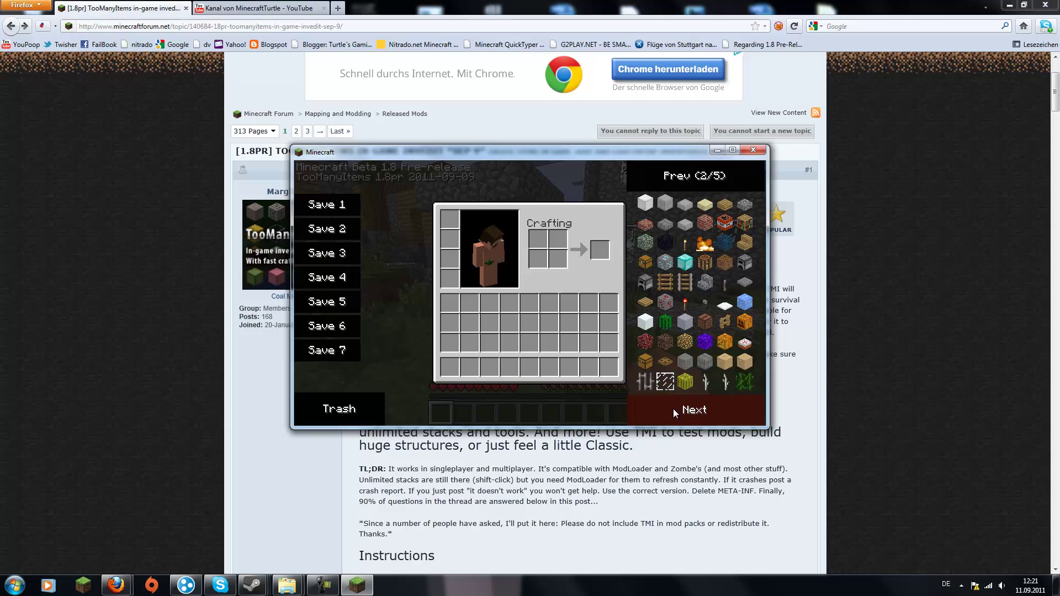
left_click(685, 362)
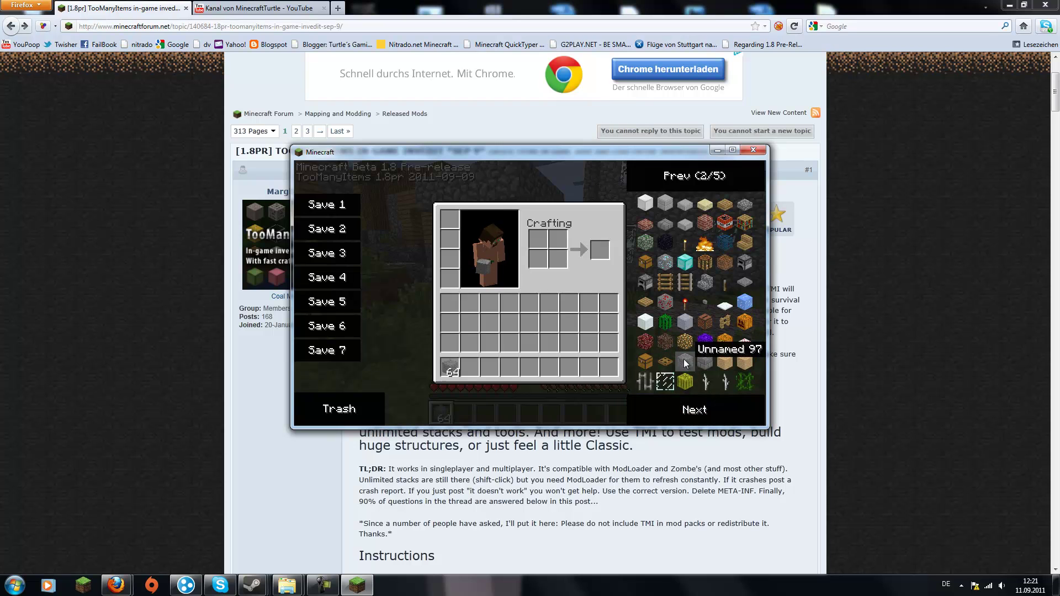
left_click(709, 409)
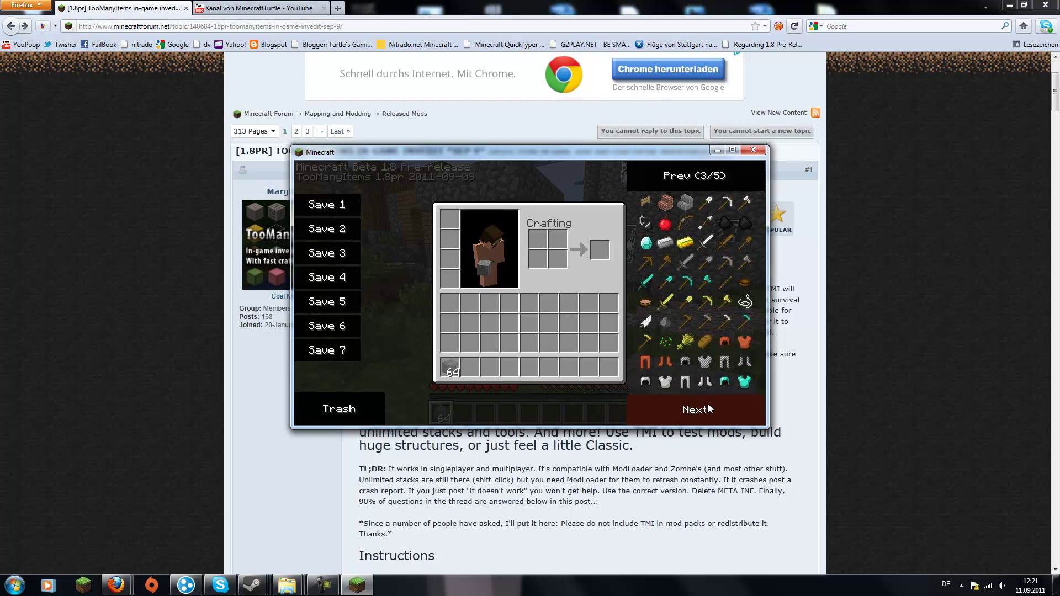
left_click(693, 284)
key("e")
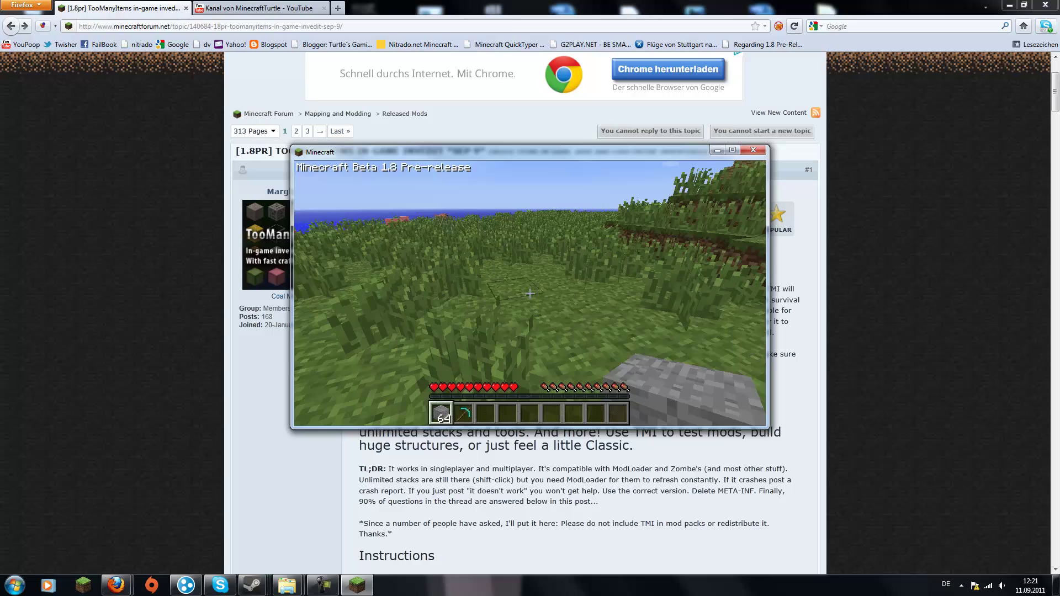
- Place two Unnamed 97 blocks on the grass and switch to the diamond pickaxe
right_click(529, 293)
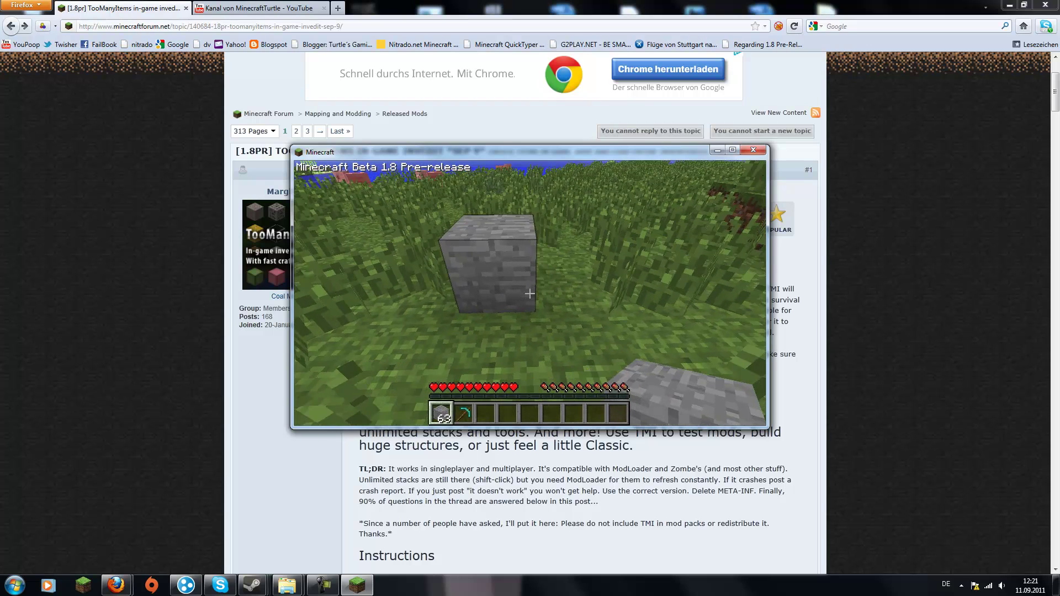
right_click(529, 294)
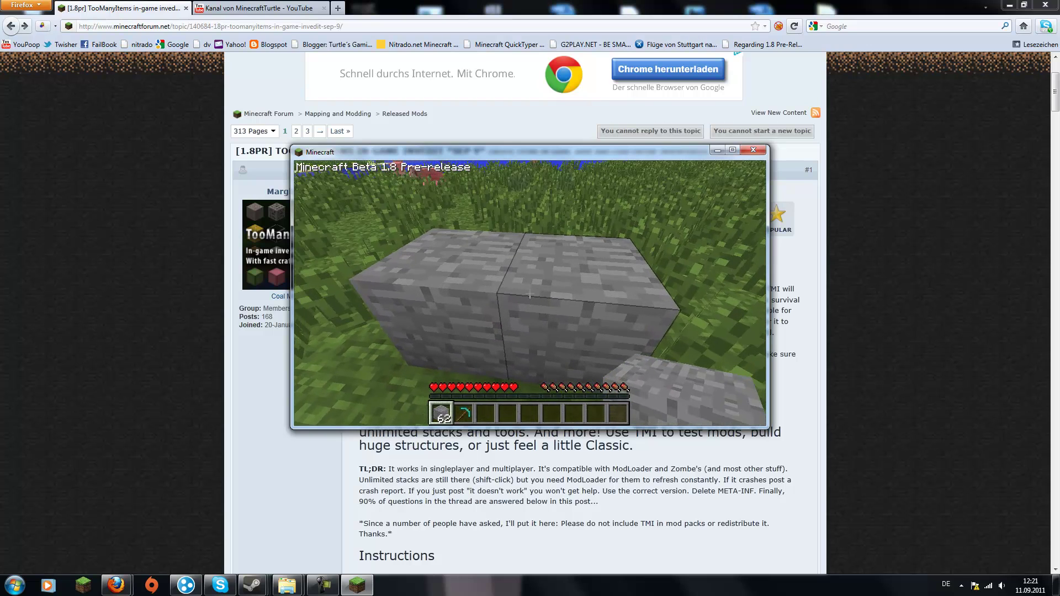
scroll(530, 294, "down", 1)
- Check the Unnamed 97 block on page 2 of the TooManyItems item list and close the inventory
key("e")
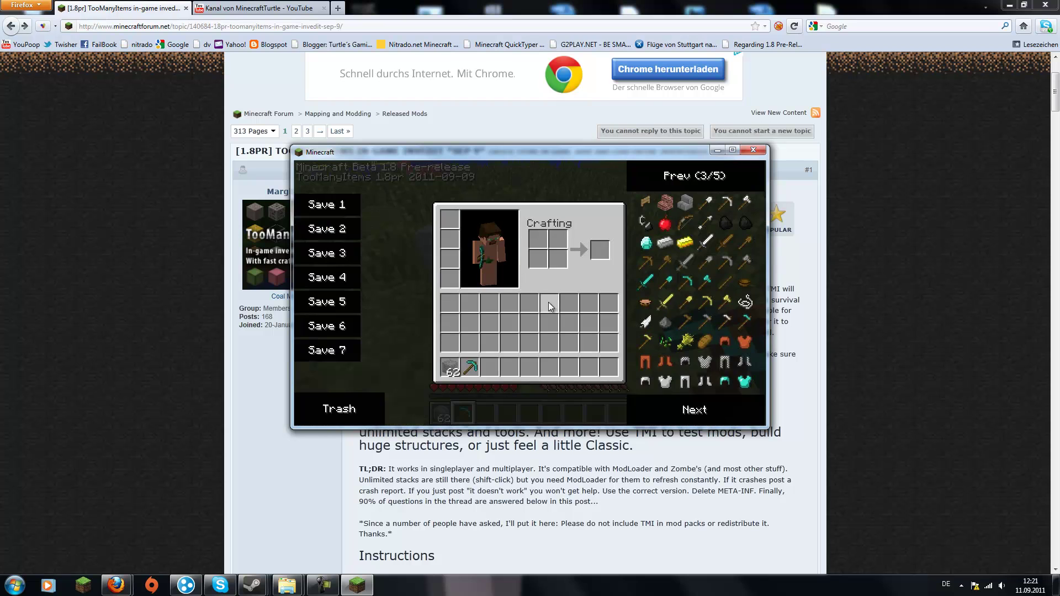
left_click(705, 178)
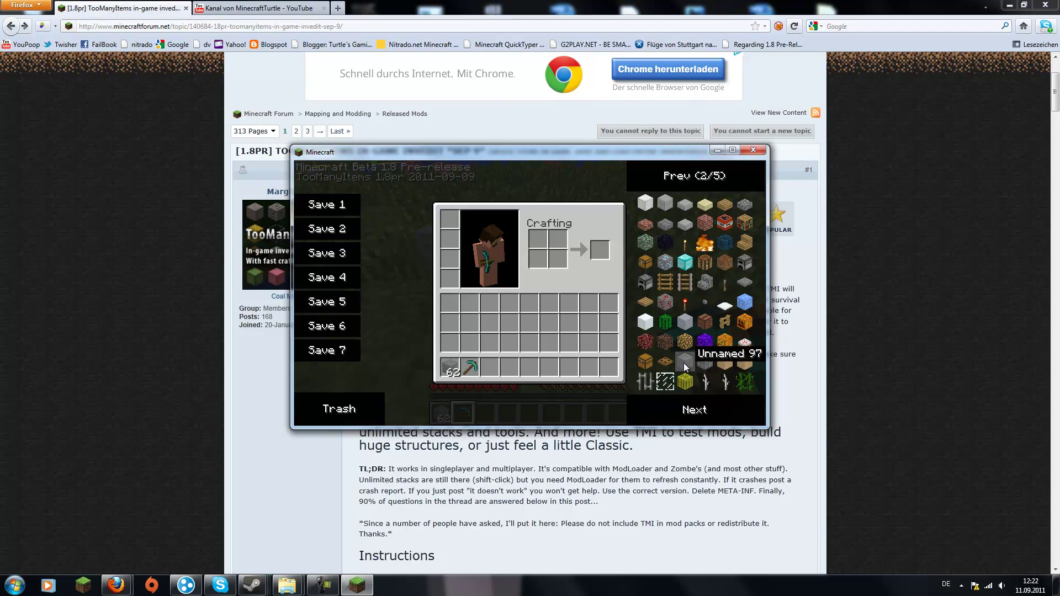
key("e")
- Break a placed block with the diamond pickaxe and attack the silverfish along the village's gravel path
left_click(529, 294)
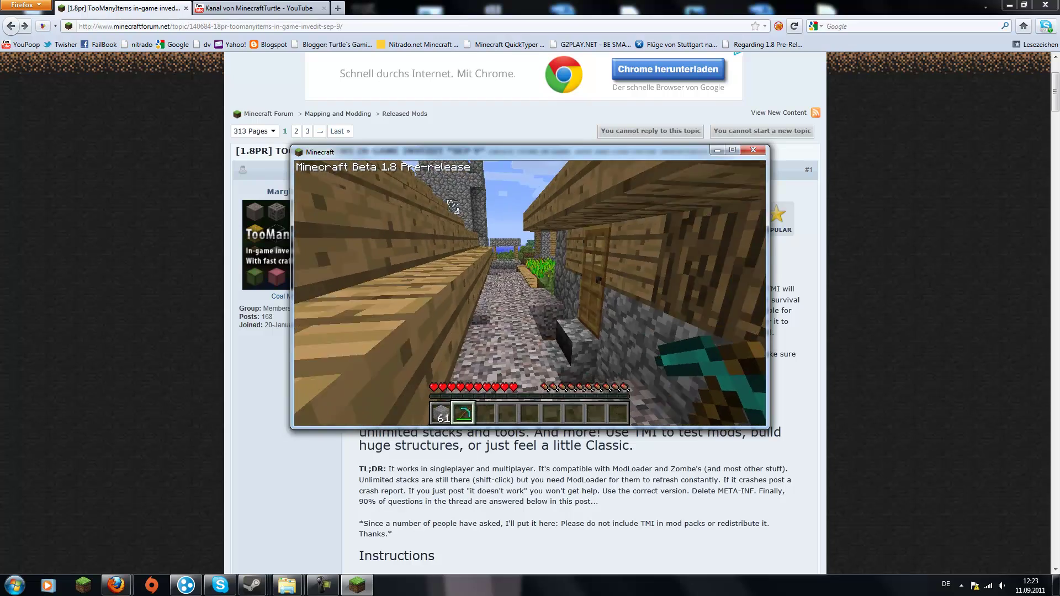
key("w")
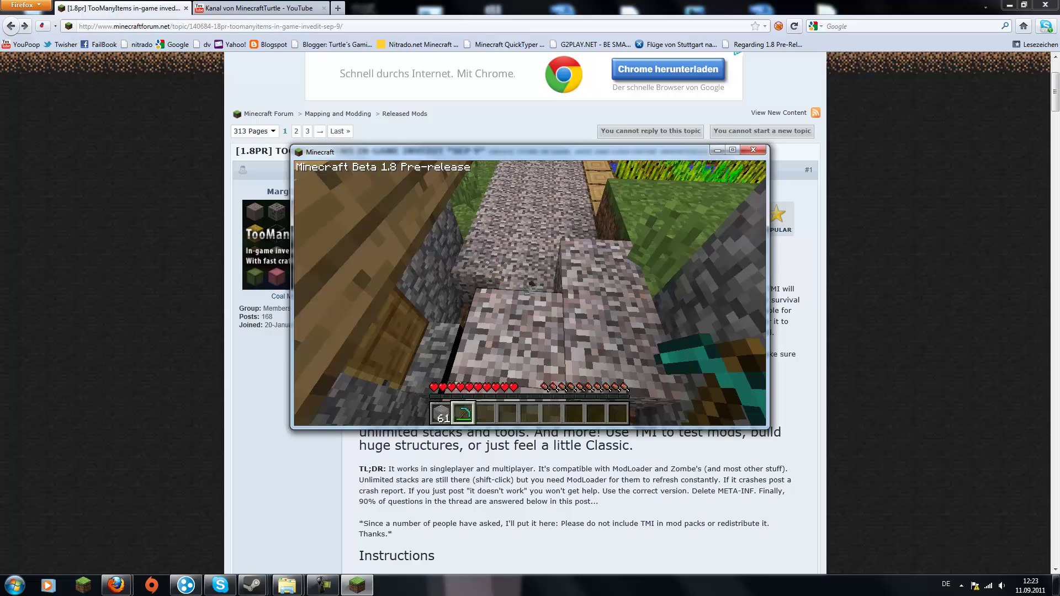
key("w")
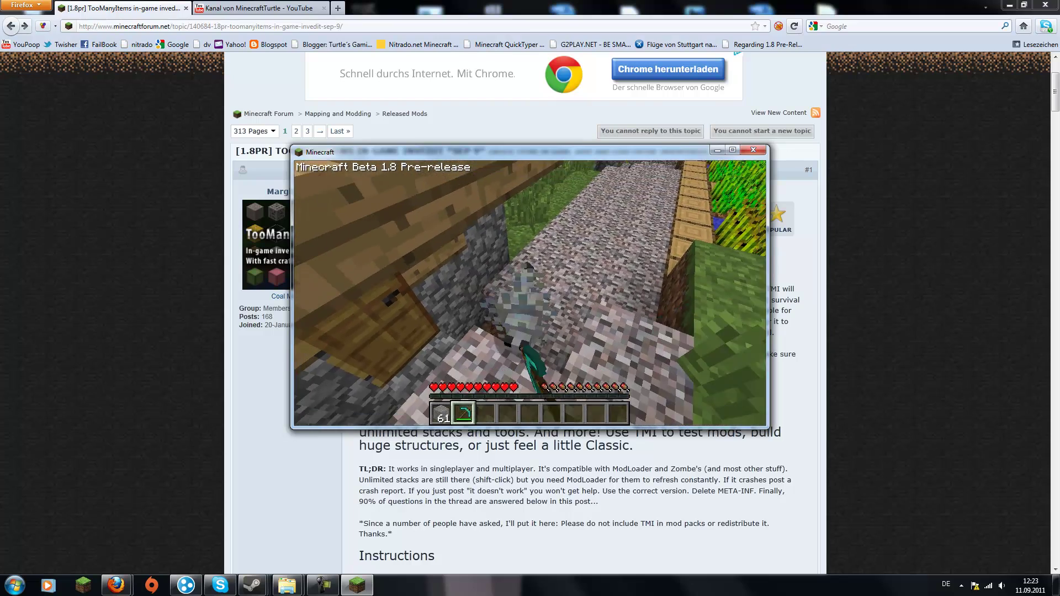
key("w")
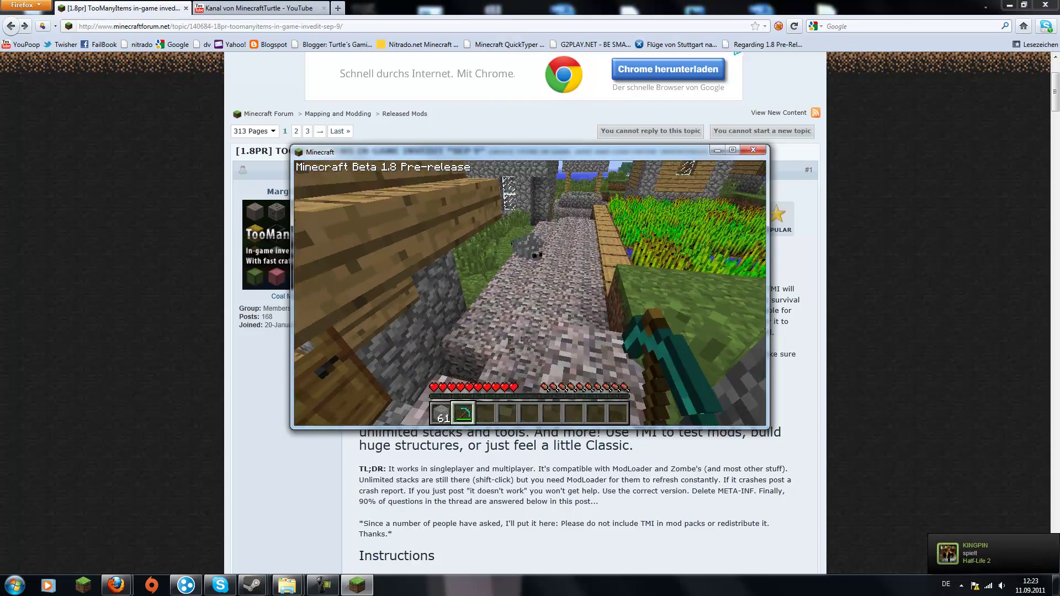
left_click(522, 301)
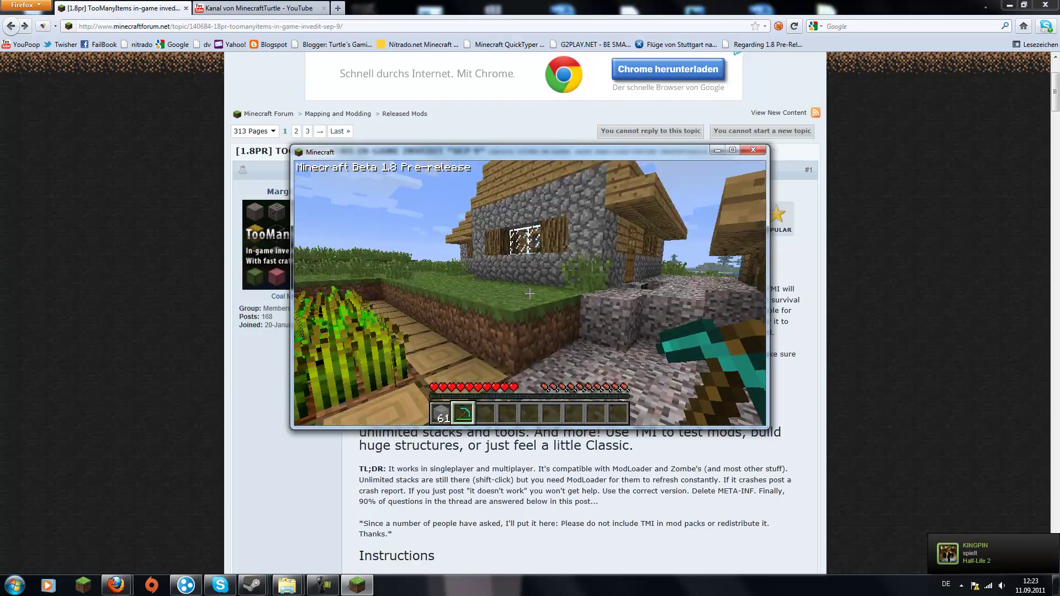
key("w")
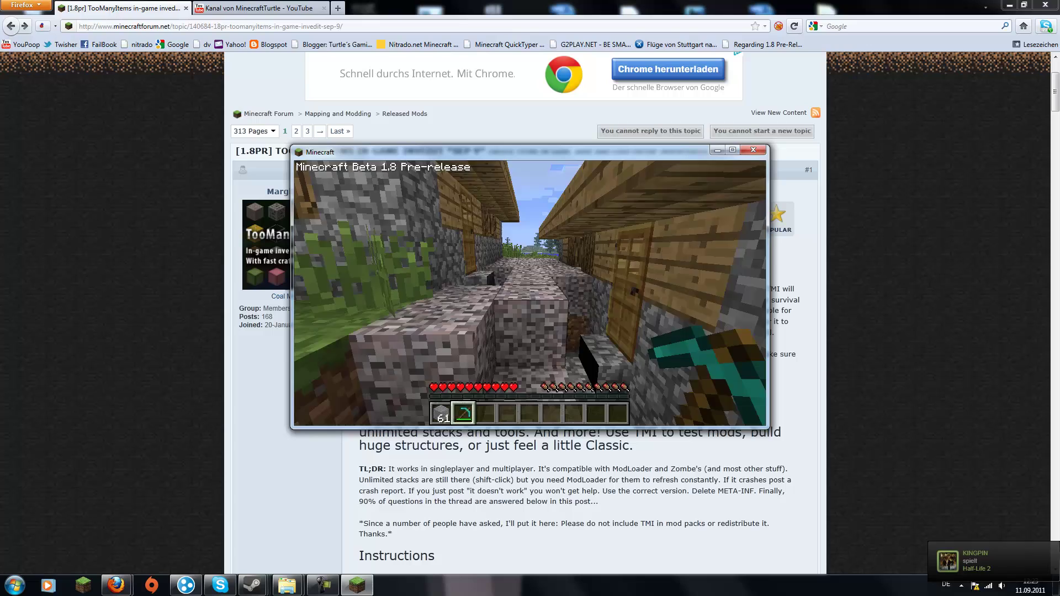
left_click(530, 293)
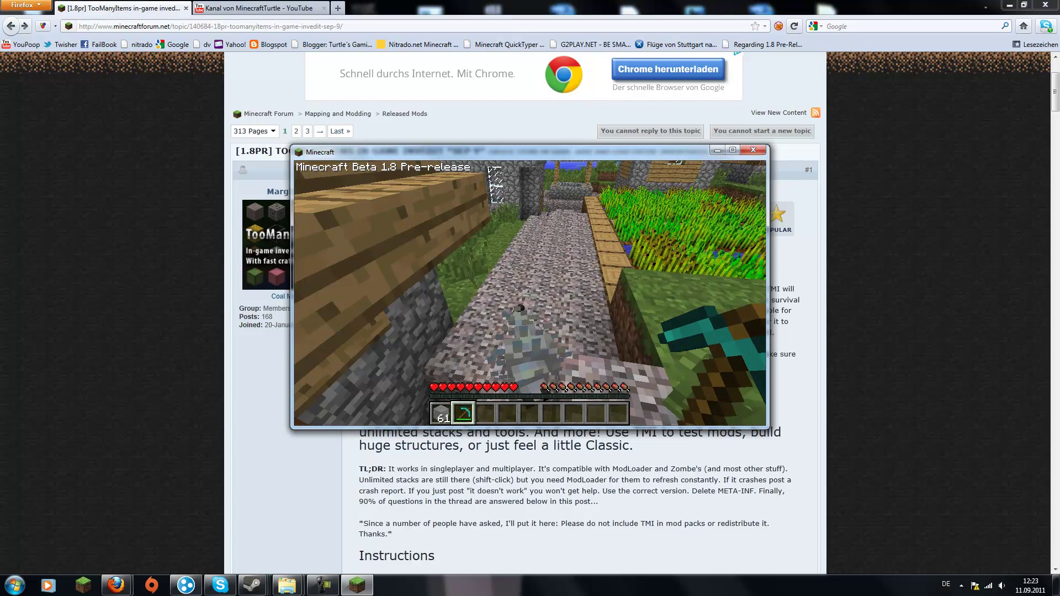
- Pause the game and switch to Firefox with the TooManyItems forum thread
key("Escape")
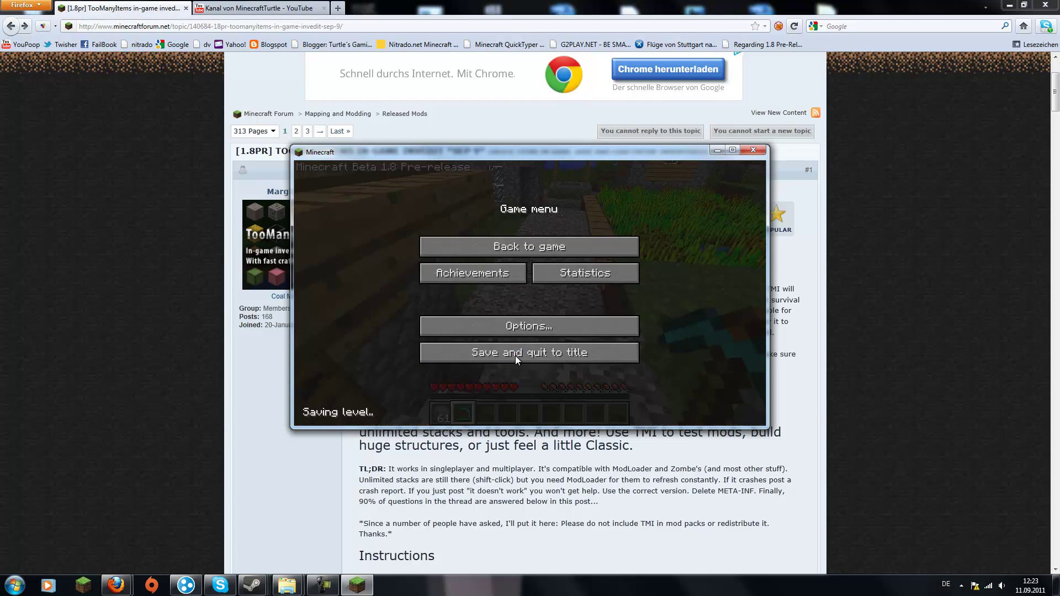
left_click(975, 236)
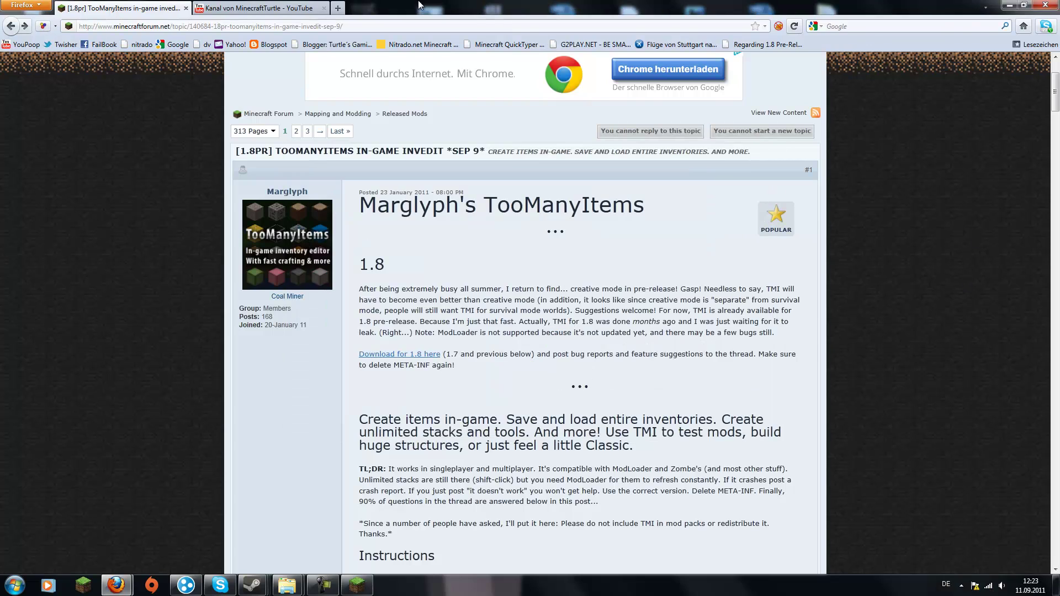
- View the Minecraft 1.8 video playlist from the YouTube channel page and return to the TooManyItems forum thread
left_click(268, 11)
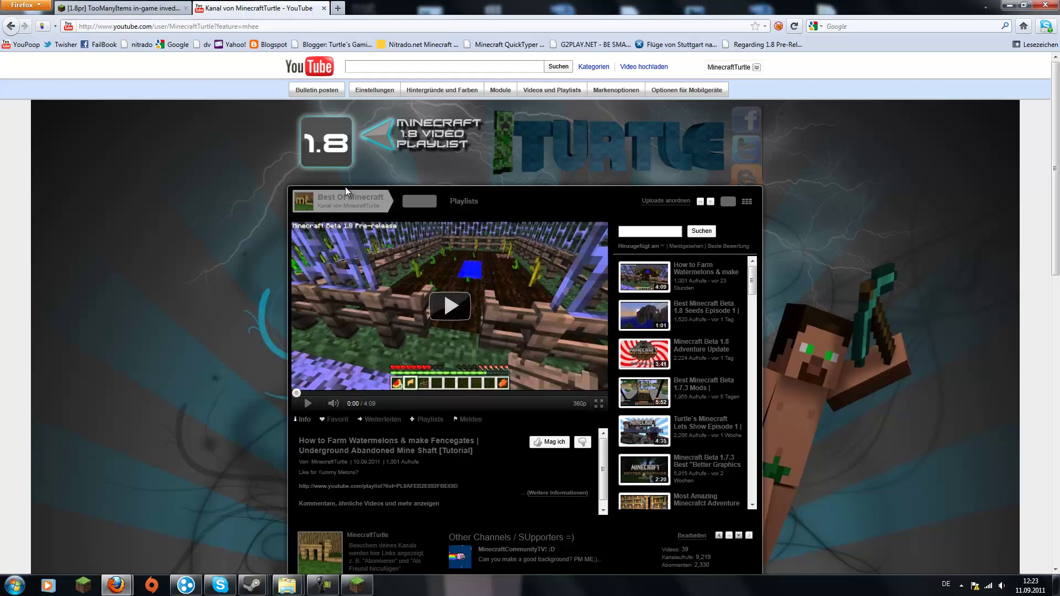
left_click(316, 143)
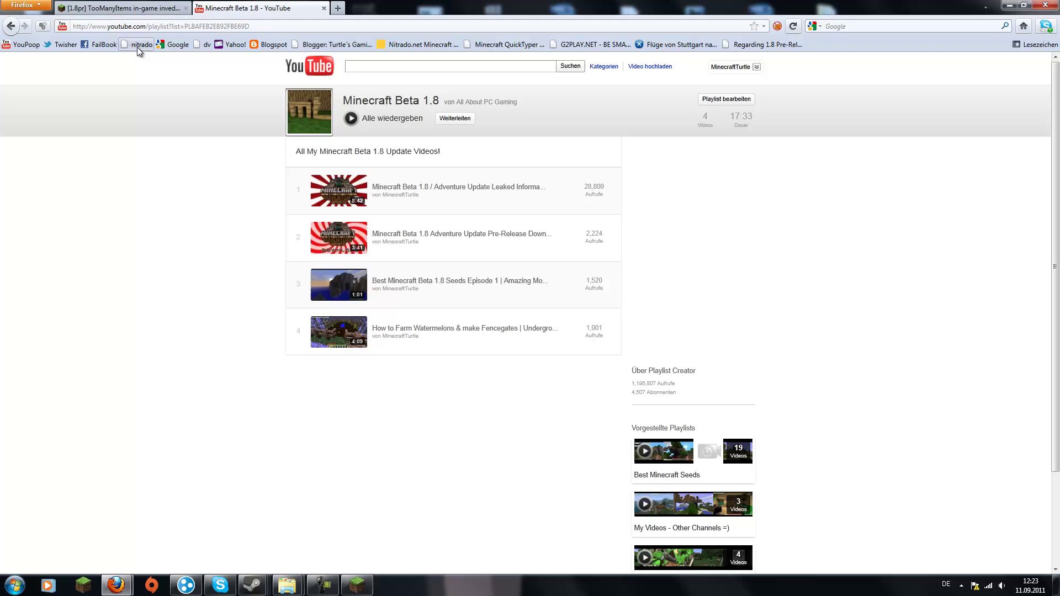
left_click(138, 7)
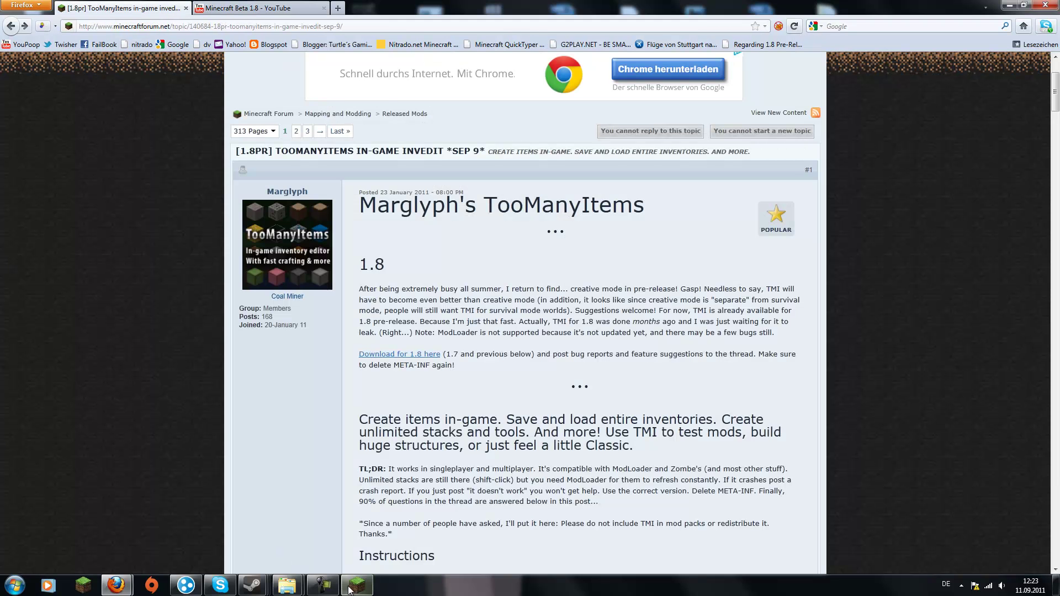